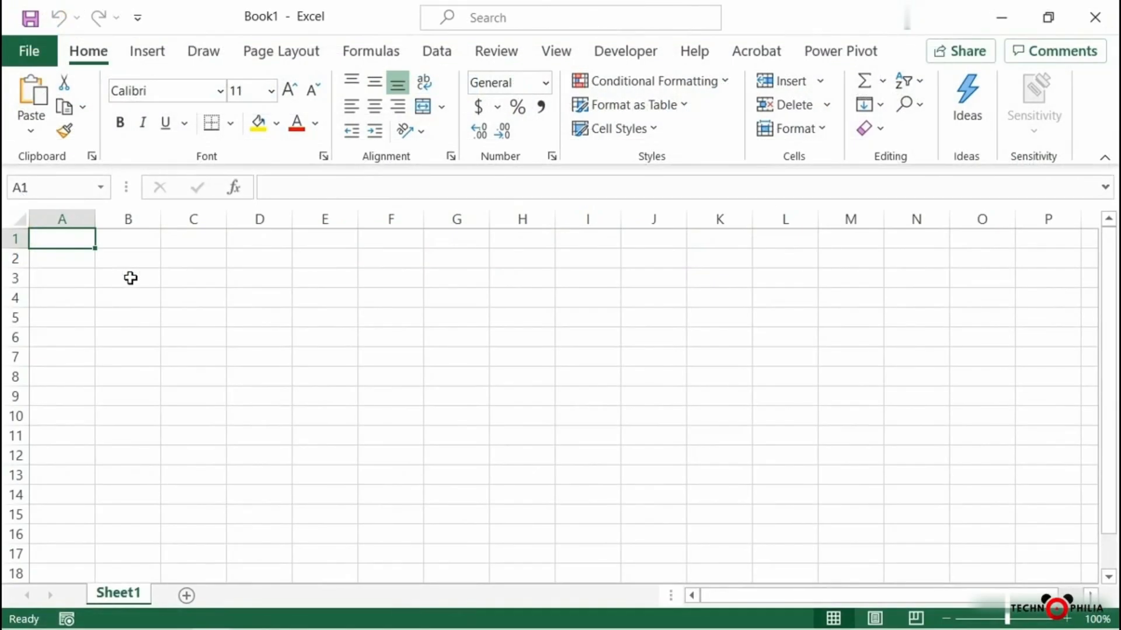
Import the CSV file Research Project _March from Exercise Files > CH05 > 05_03 and load it into the workbook
left_click(445, 52)
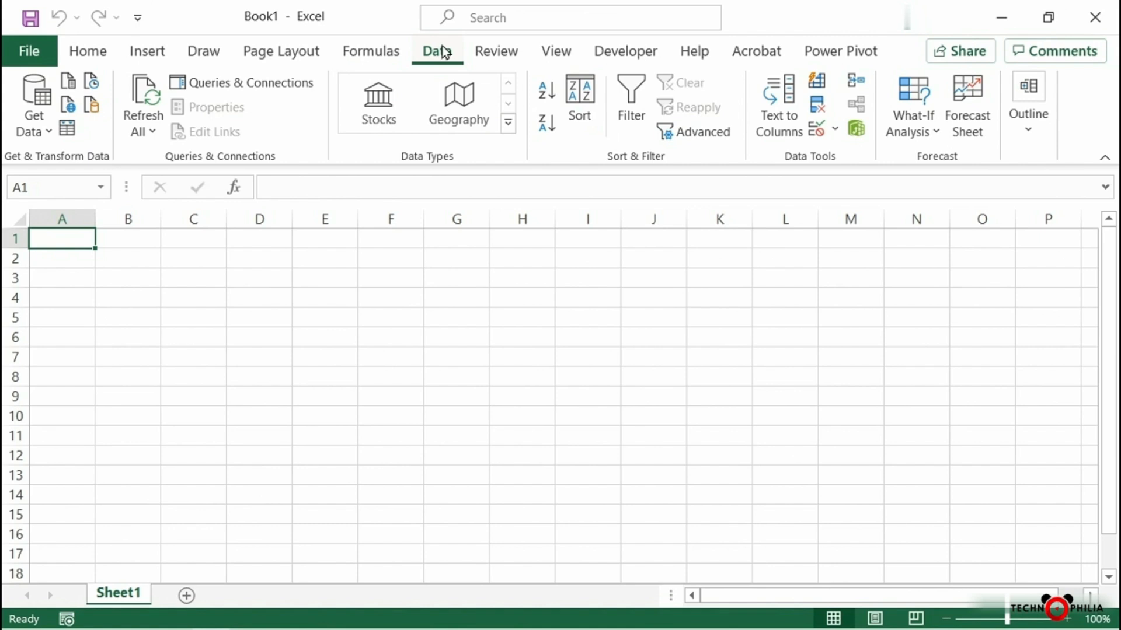
left_click(37, 131)
mouse_move(102, 166)
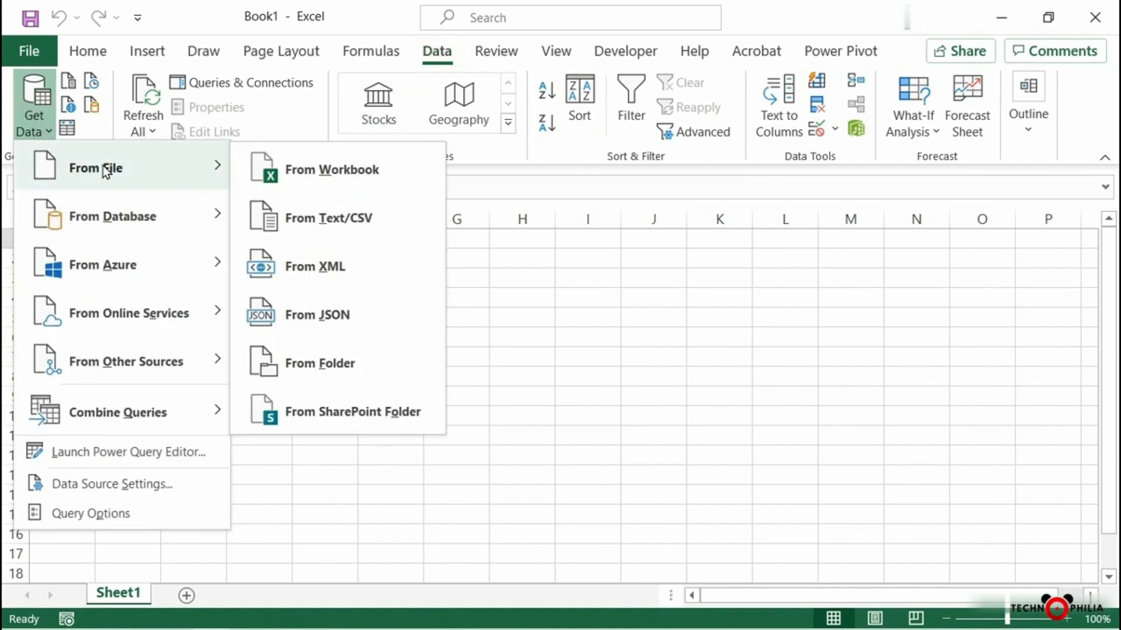
left_click(337, 224)
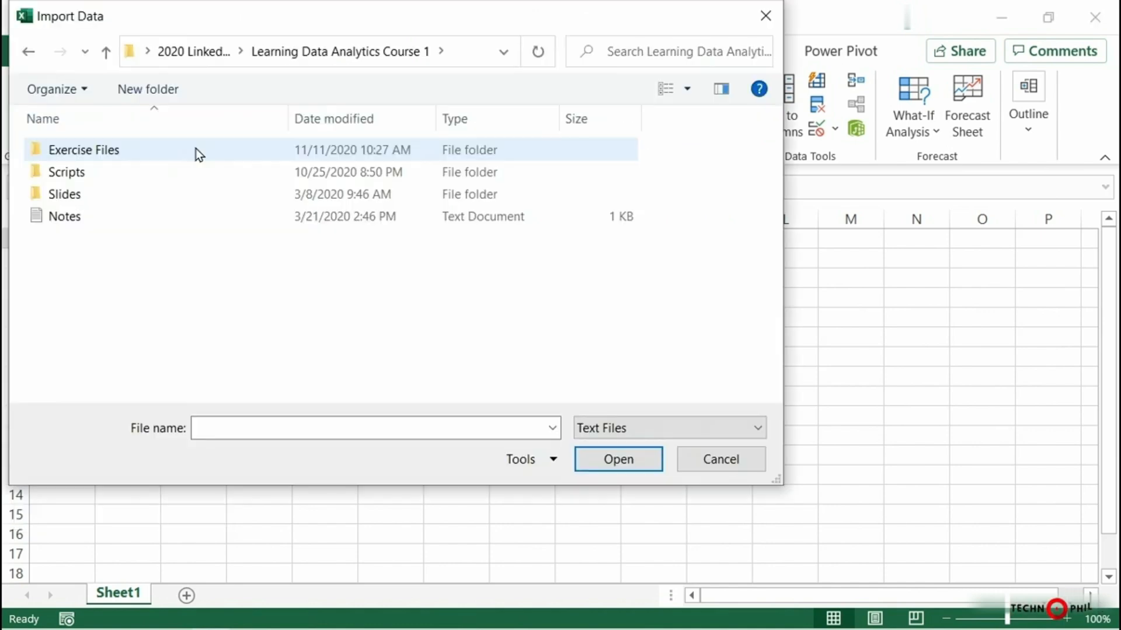
double_click(125, 154)
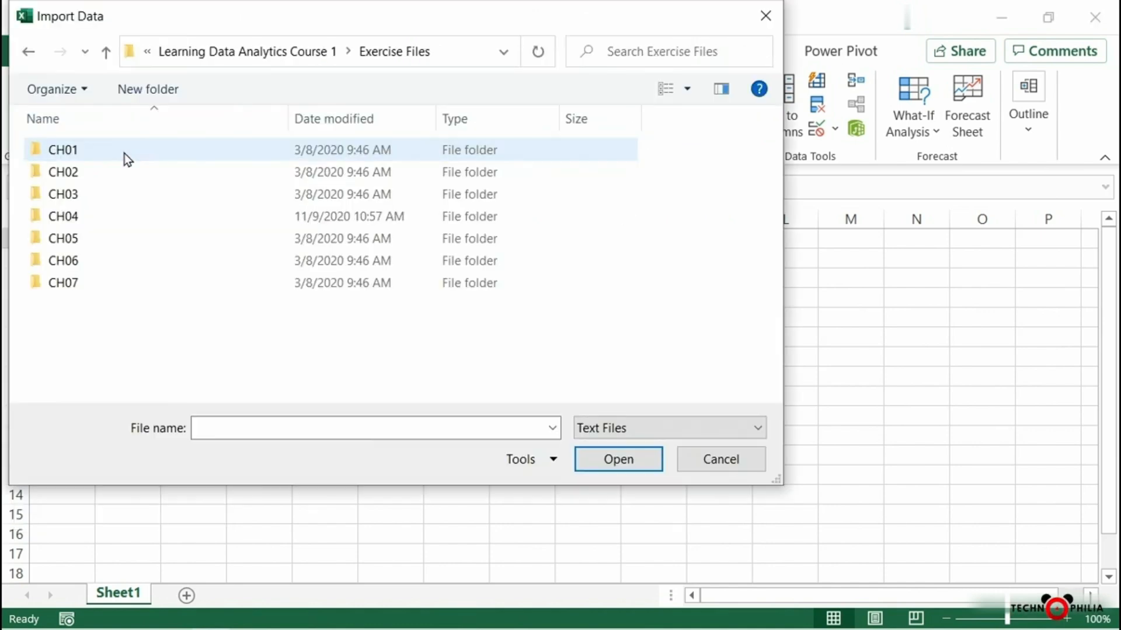
double_click(85, 238)
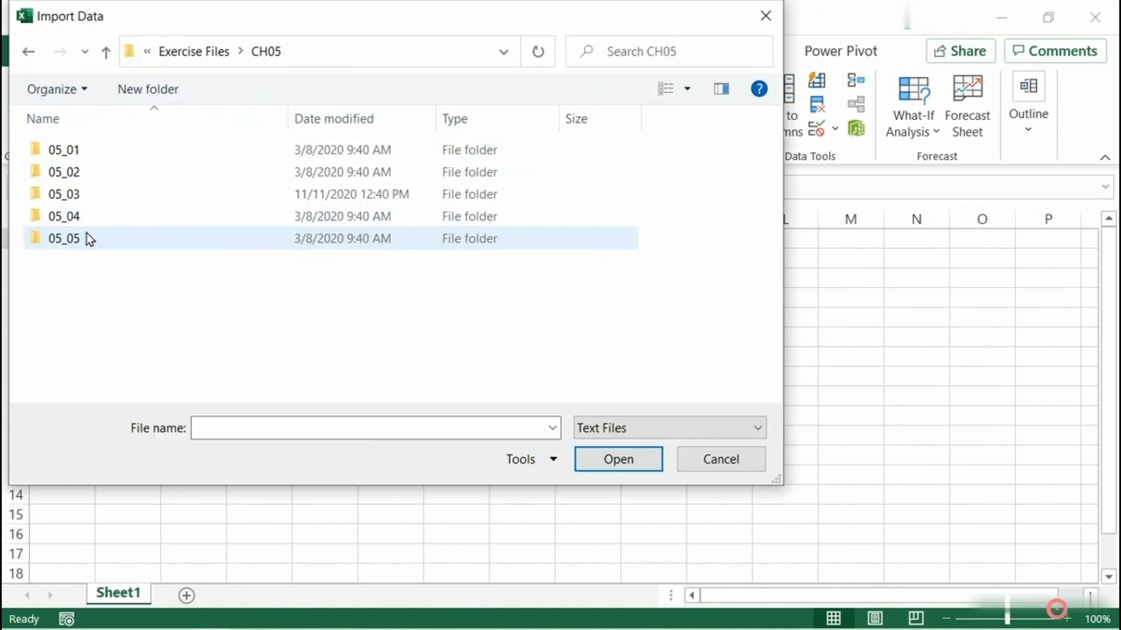
left_click(107, 201)
double_click(107, 202)
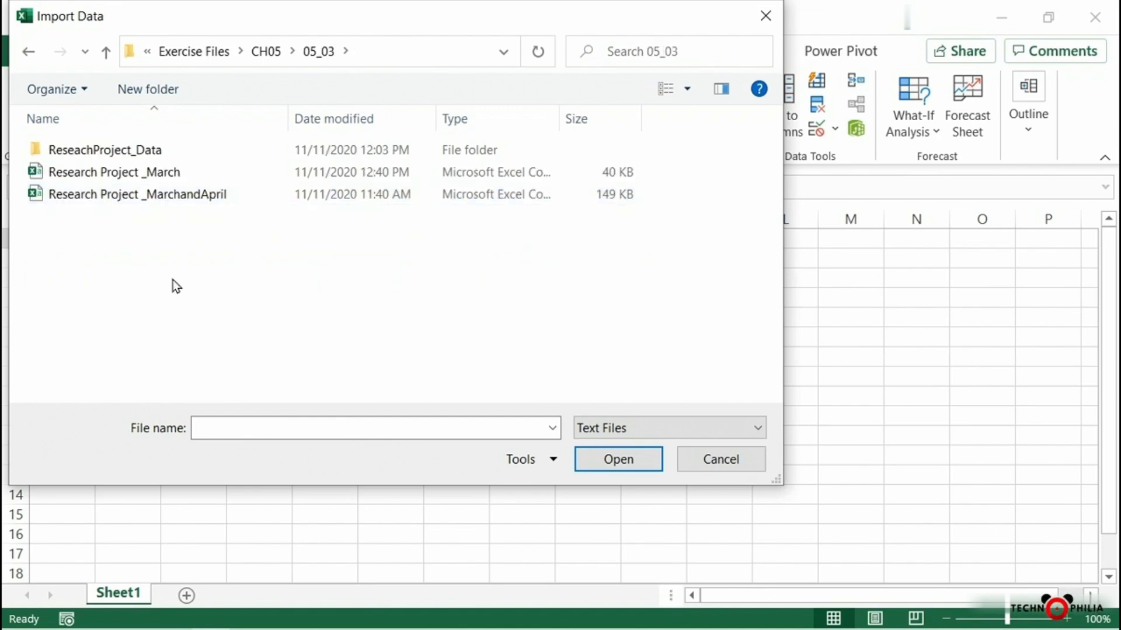
left_click(145, 173)
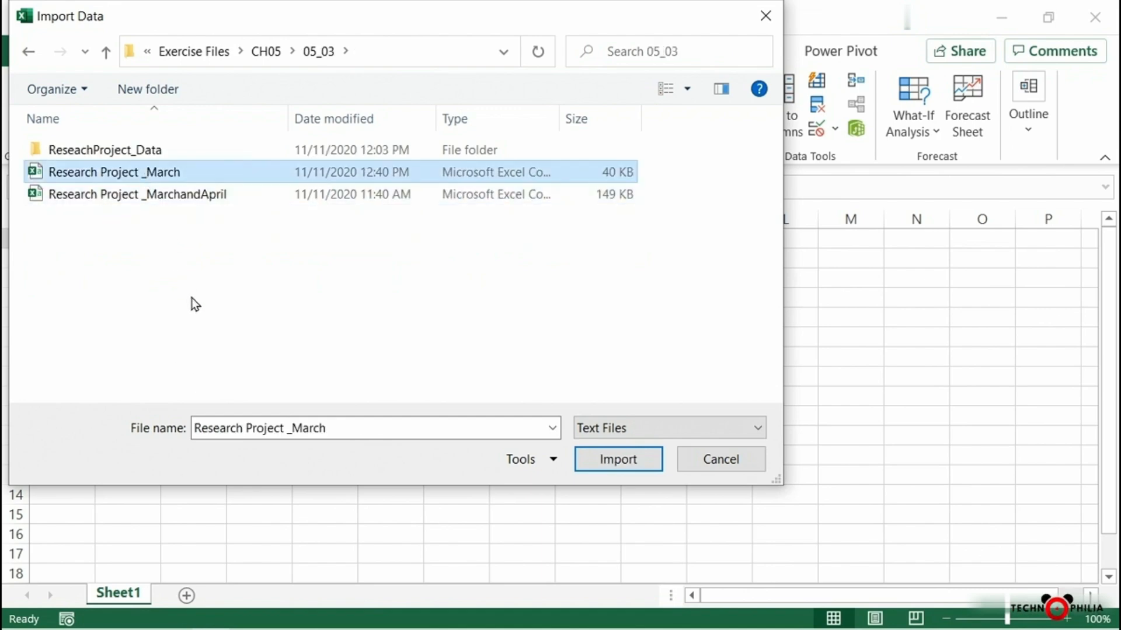
double_click(188, 172)
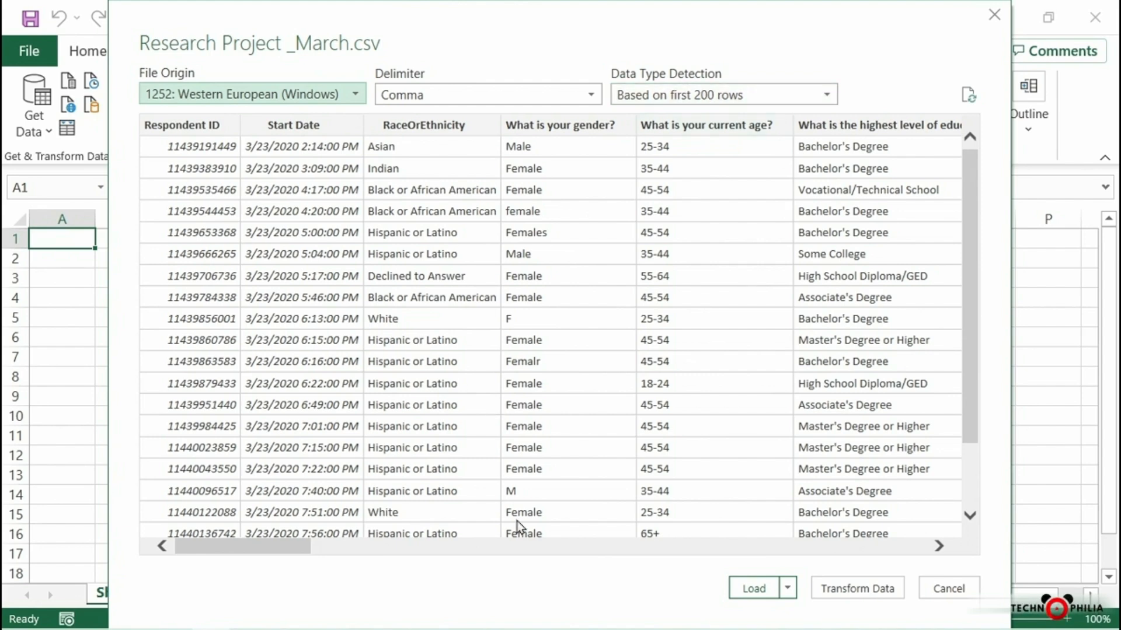
left_click(758, 584)
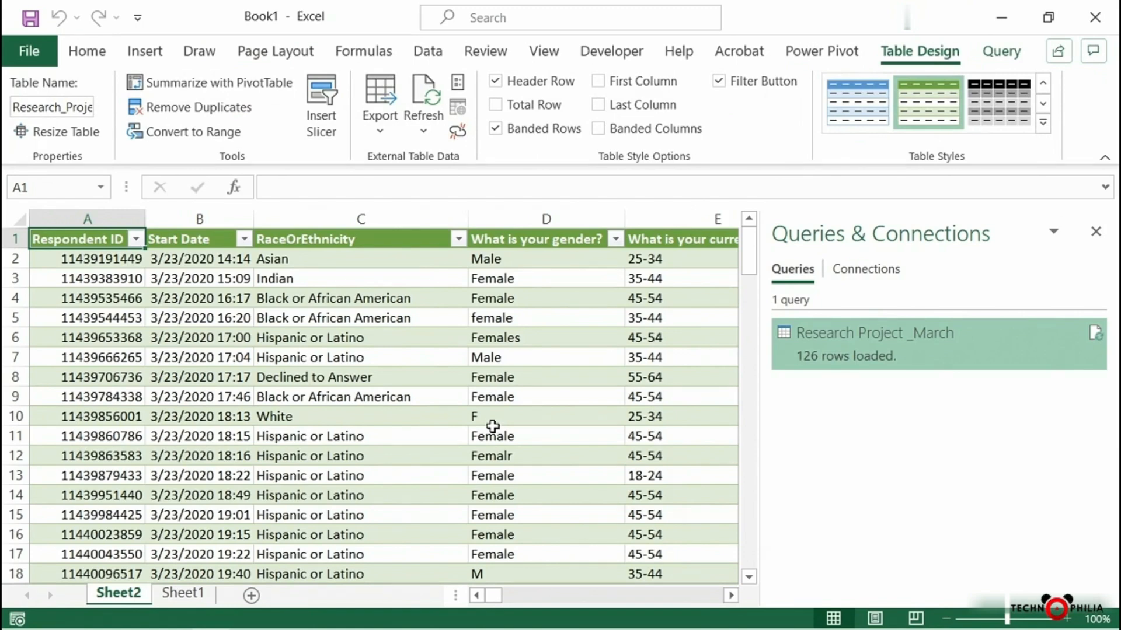
Create a PivotTable from the imported table on a new worksheet, with Respondent ID as a value summarized by Count
left_click(234, 90)
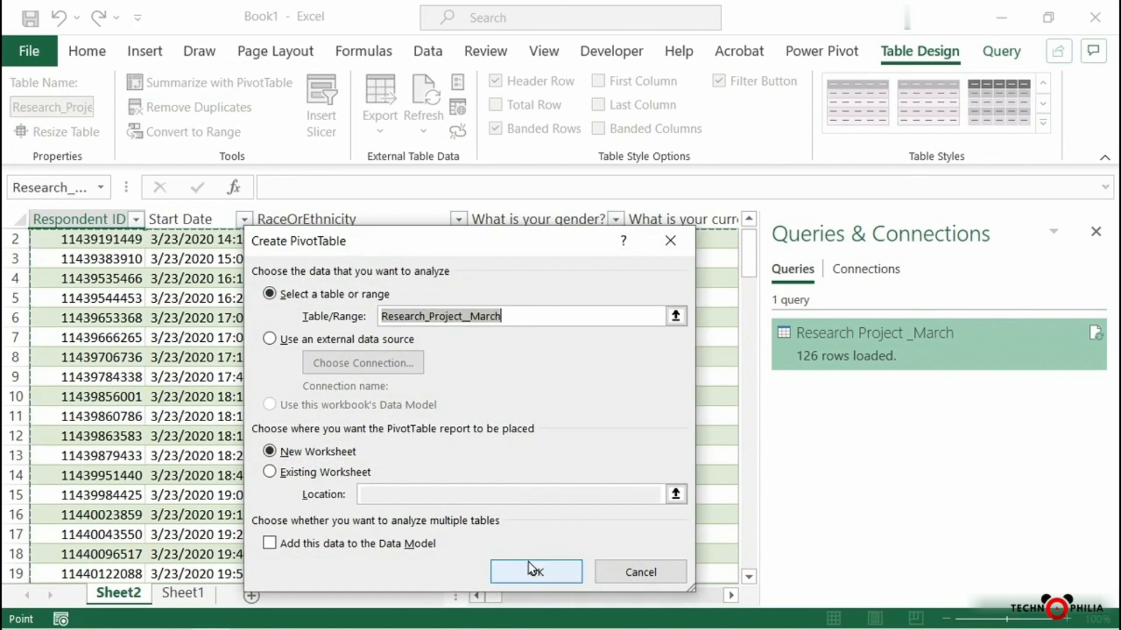
left_click(532, 563)
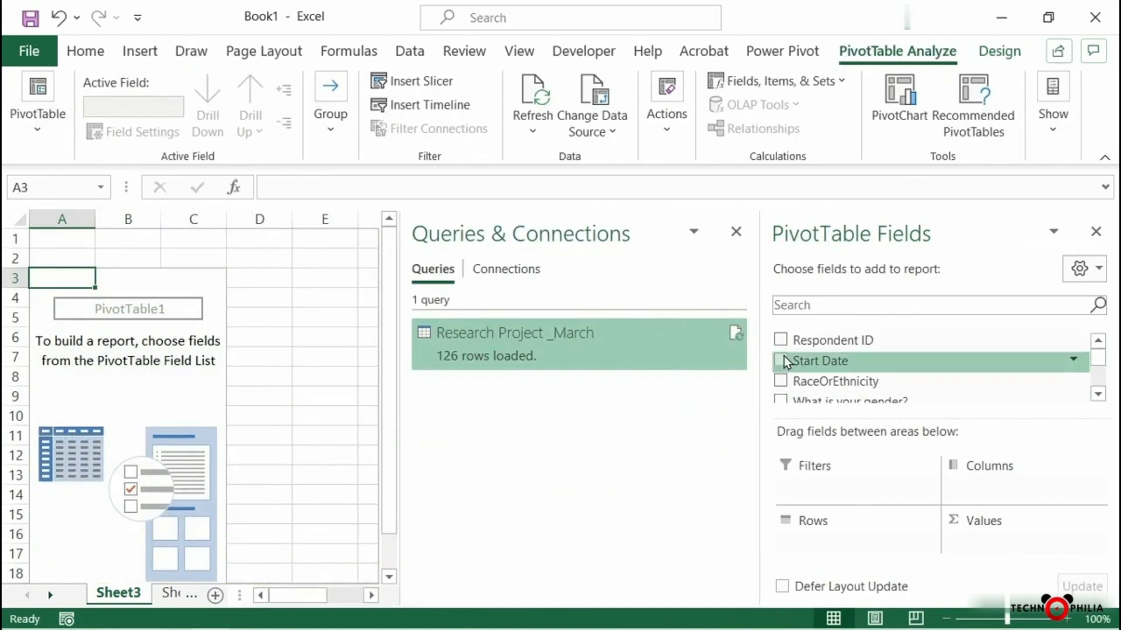
left_click_drag(823, 338, 1014, 546)
left_click(1016, 544)
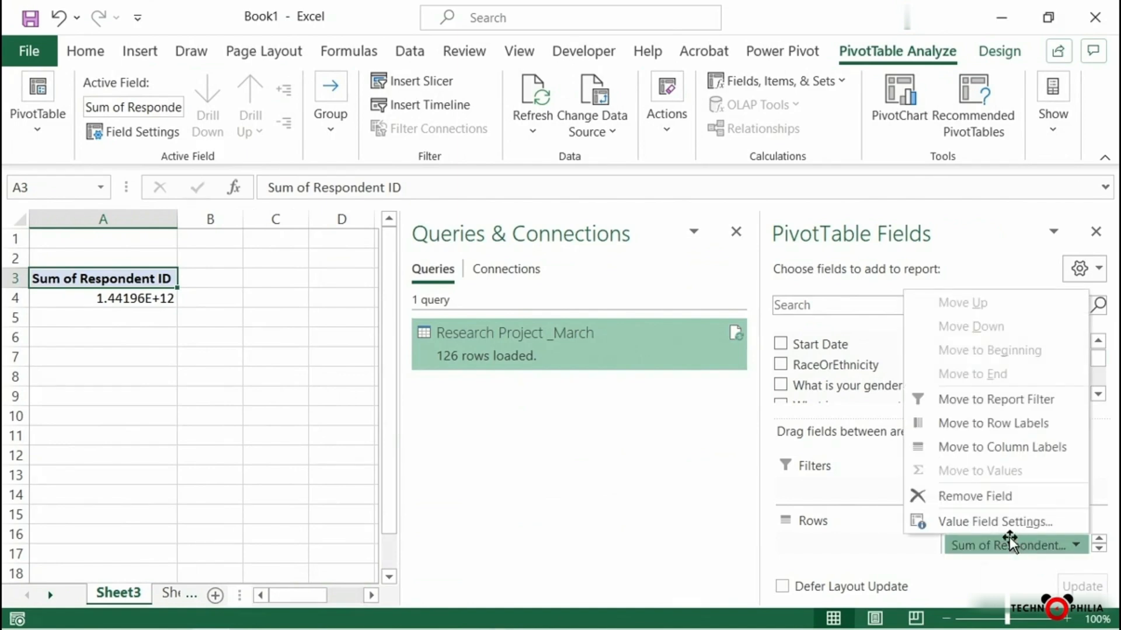
left_click(1000, 523)
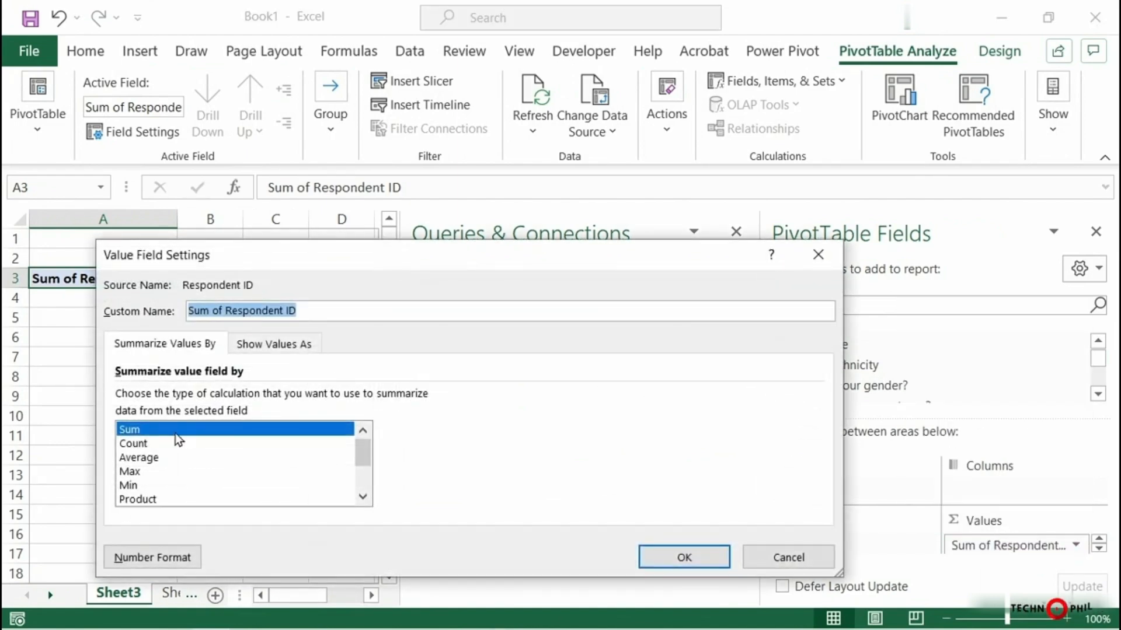
left_click(155, 444)
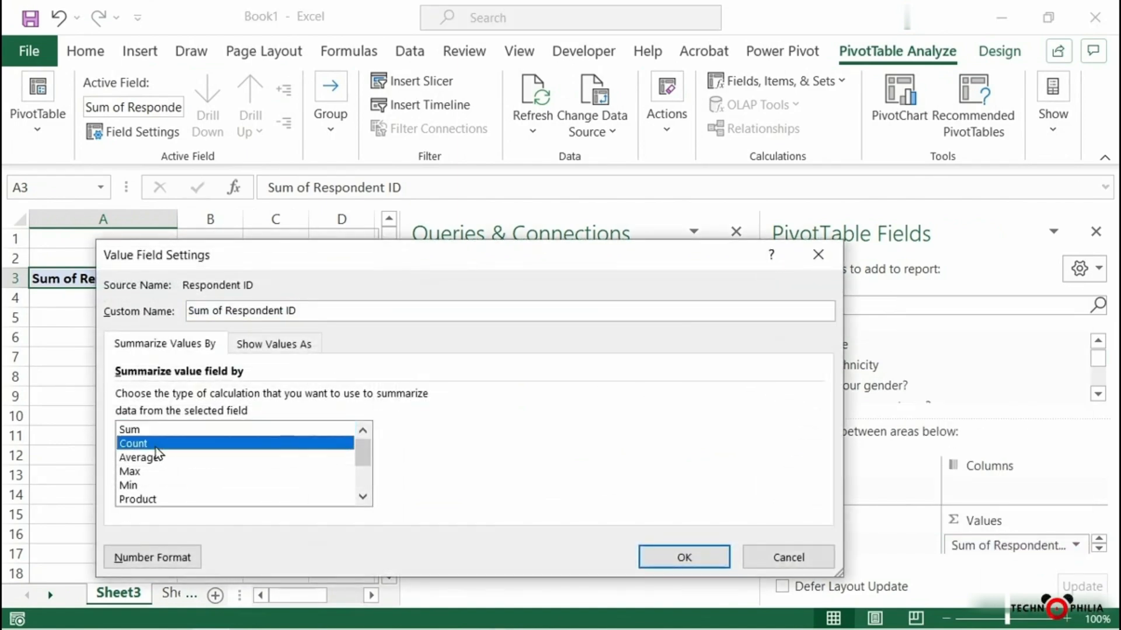
left_click(676, 555)
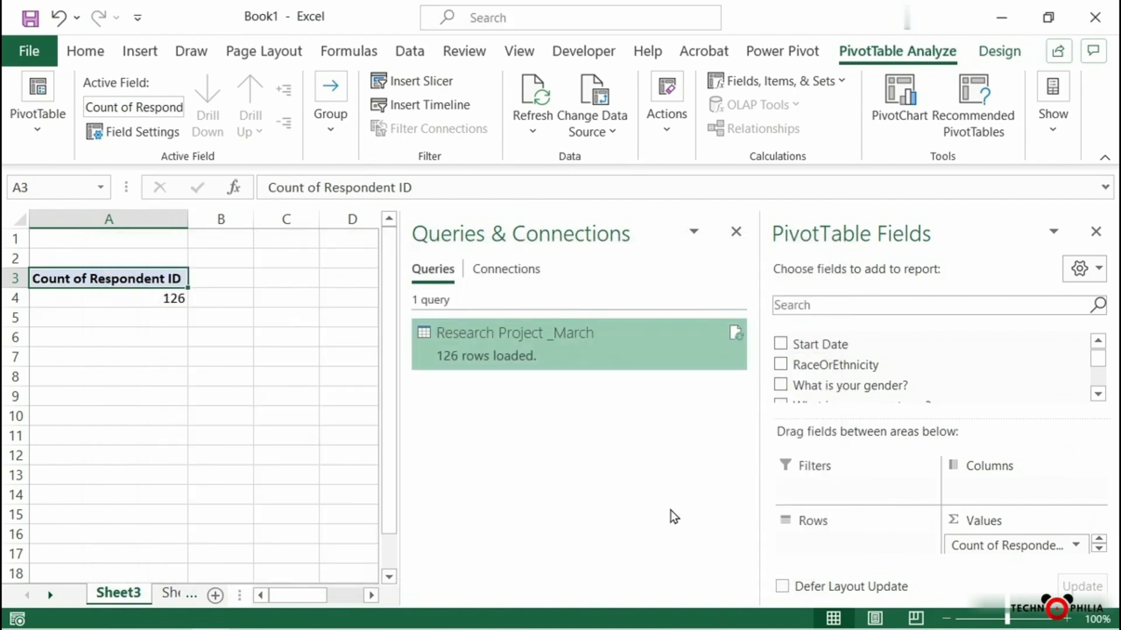
Add Start Date as the PivotTable's columns and "What is your current age?" as its rows, and close the field list
left_click_drag(828, 344, 1000, 489)
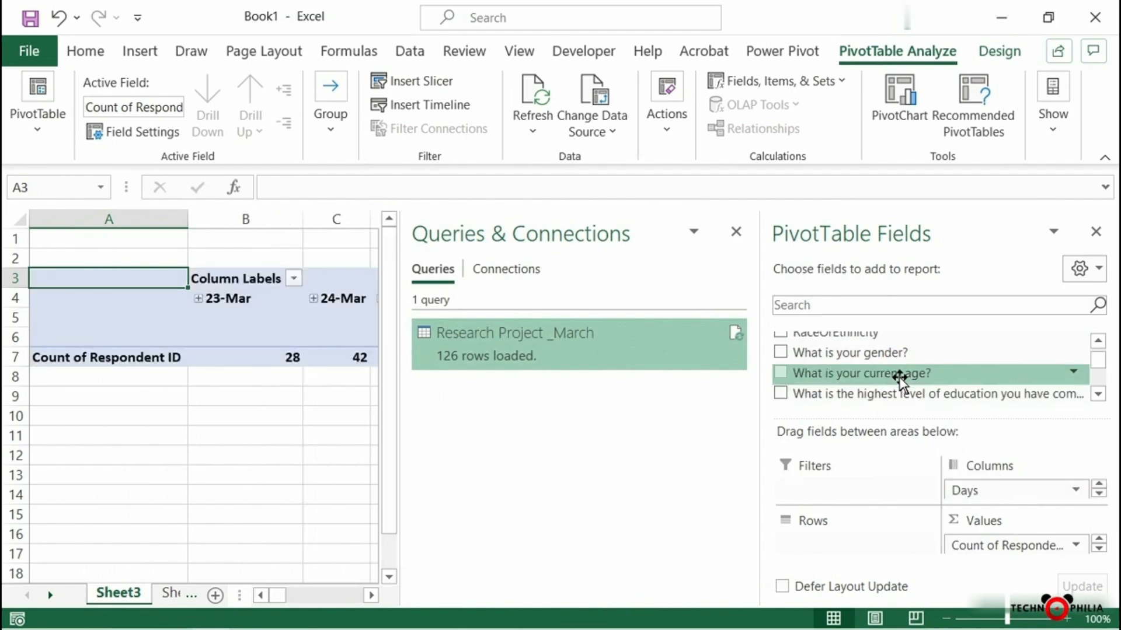
left_click_drag(899, 381, 861, 550)
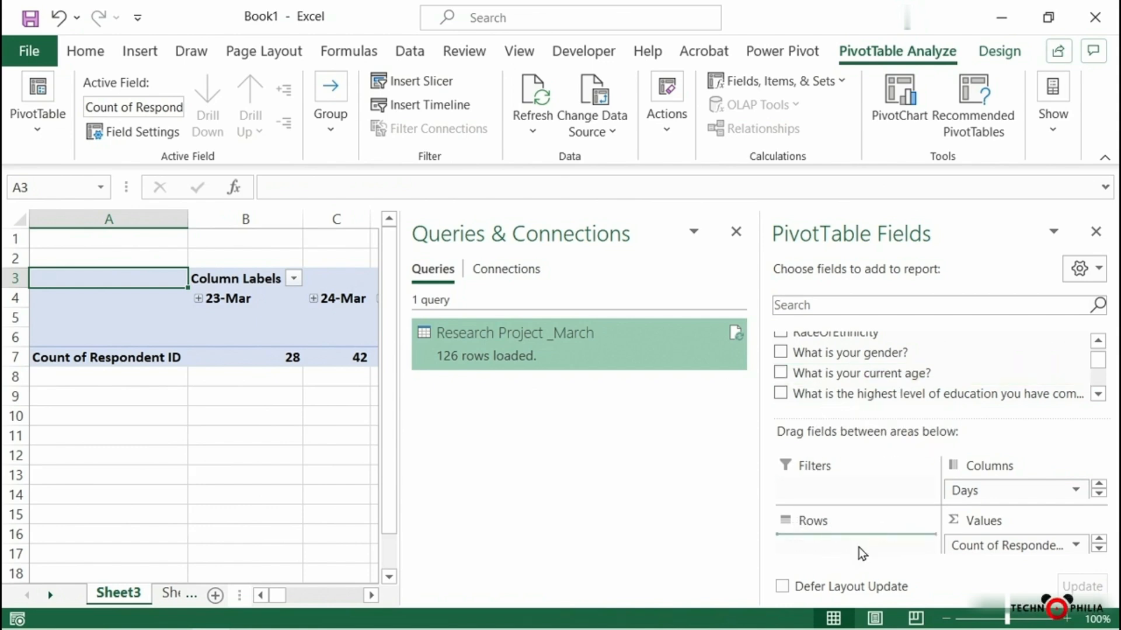
left_click(1096, 234)
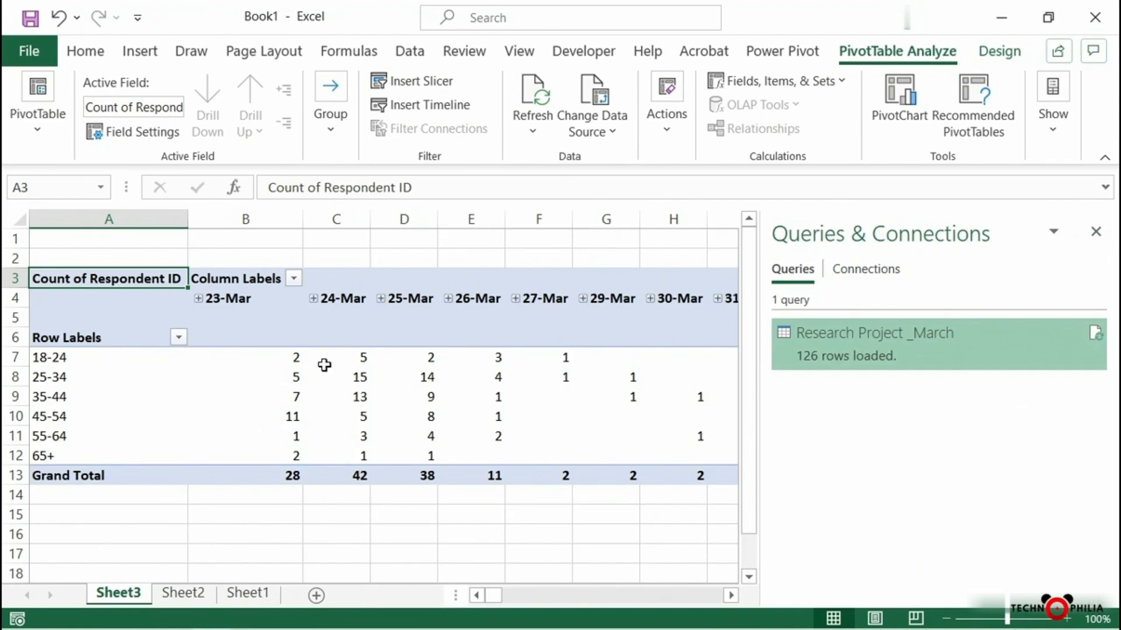
mouse_move(324, 364)
Edit the Research Project _March query and change its data source to the Research Project _MarchandApril CSV file
left_click(869, 339)
right_click(870, 339)
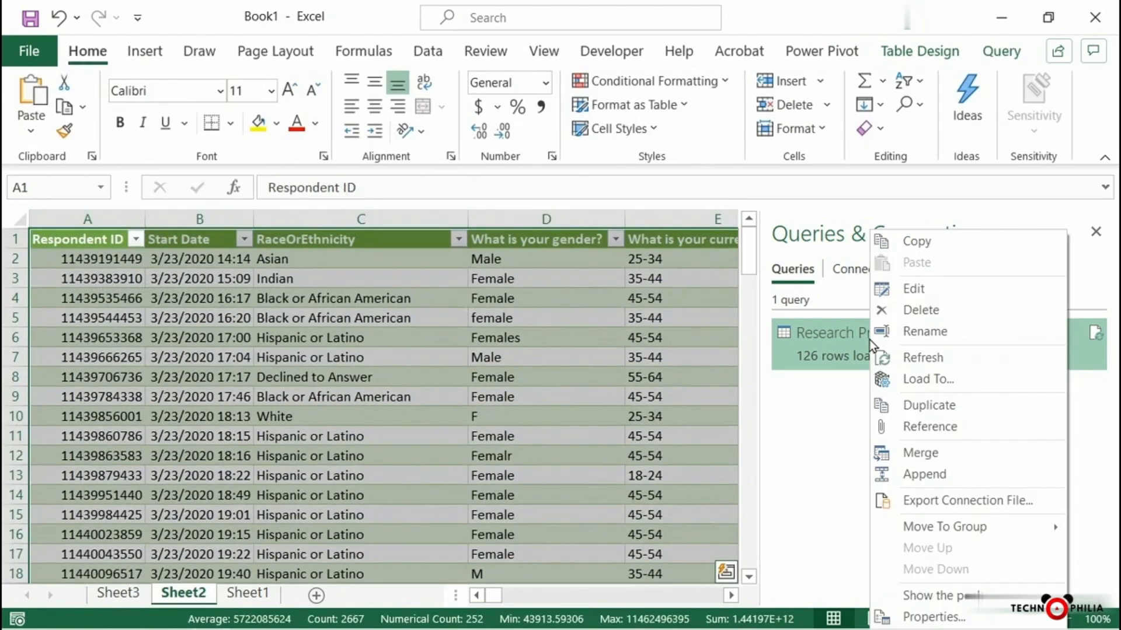
left_click(919, 292)
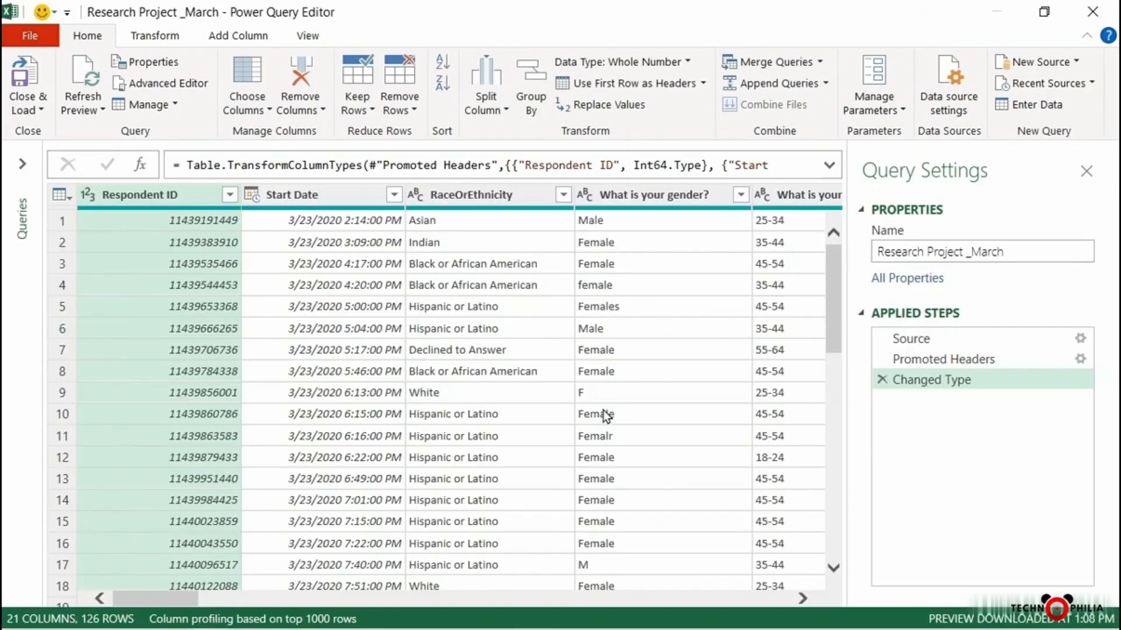
left_click(957, 90)
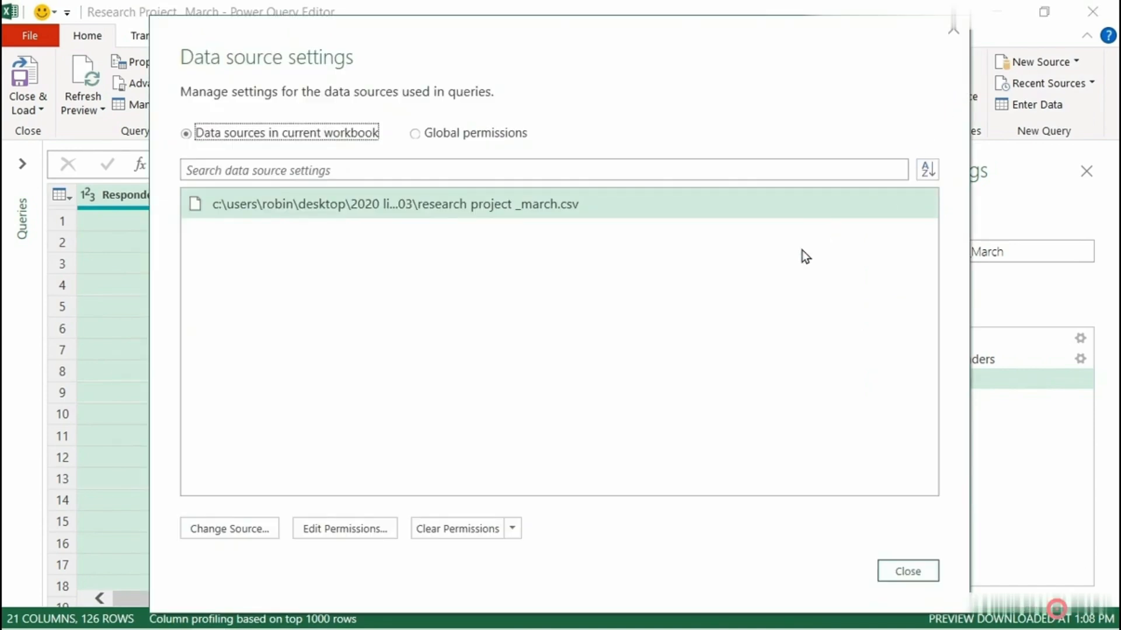
left_click(543, 204)
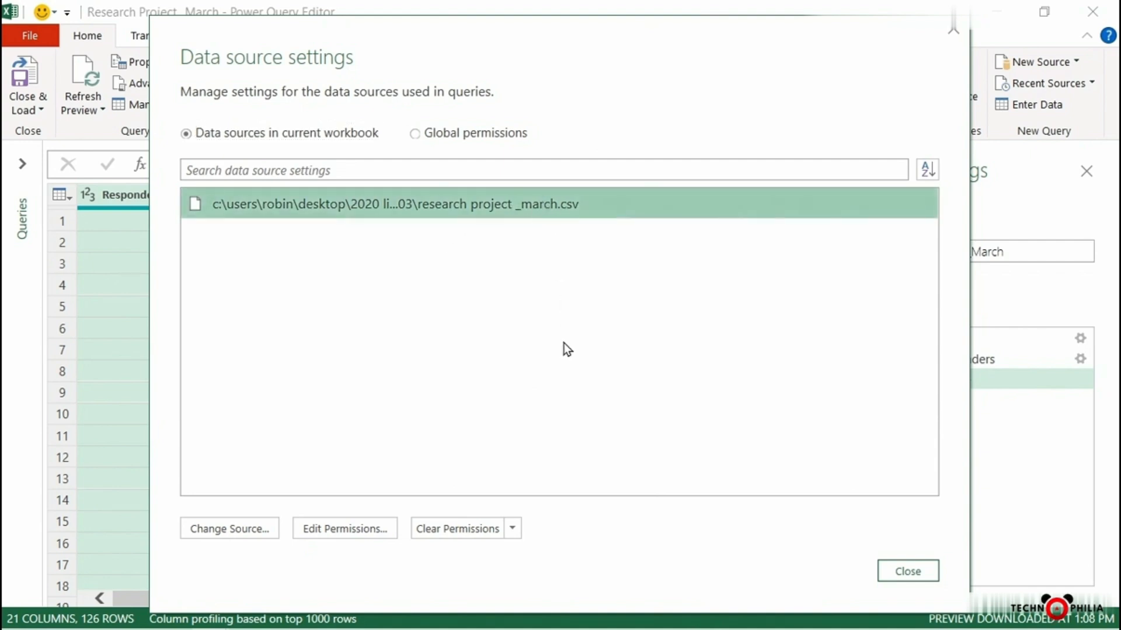
left_click(236, 530)
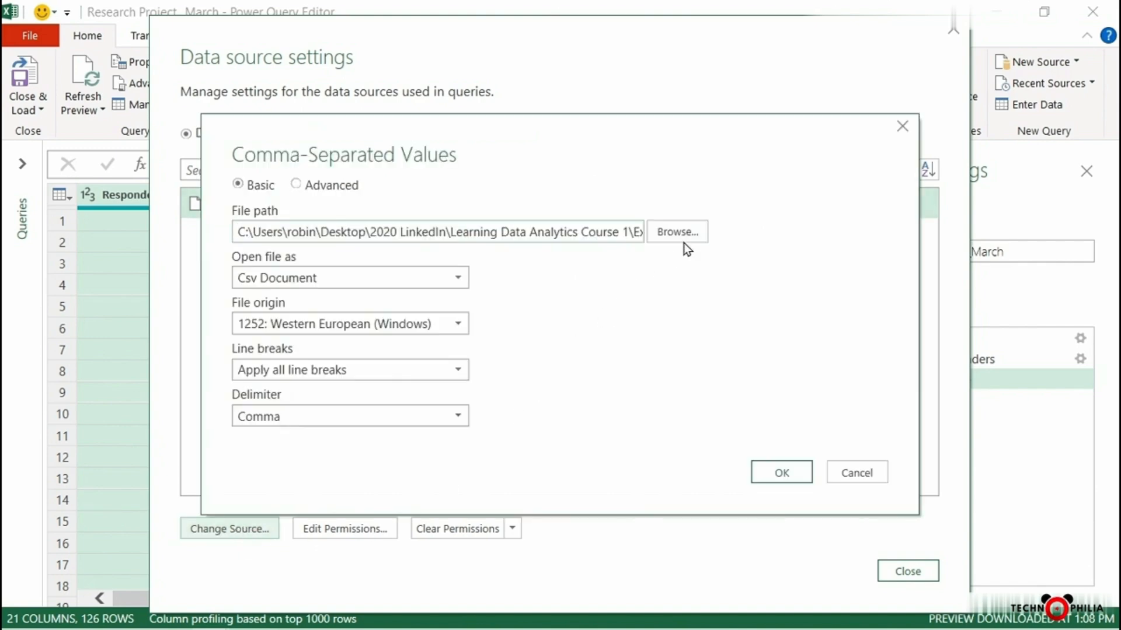
left_click(694, 231)
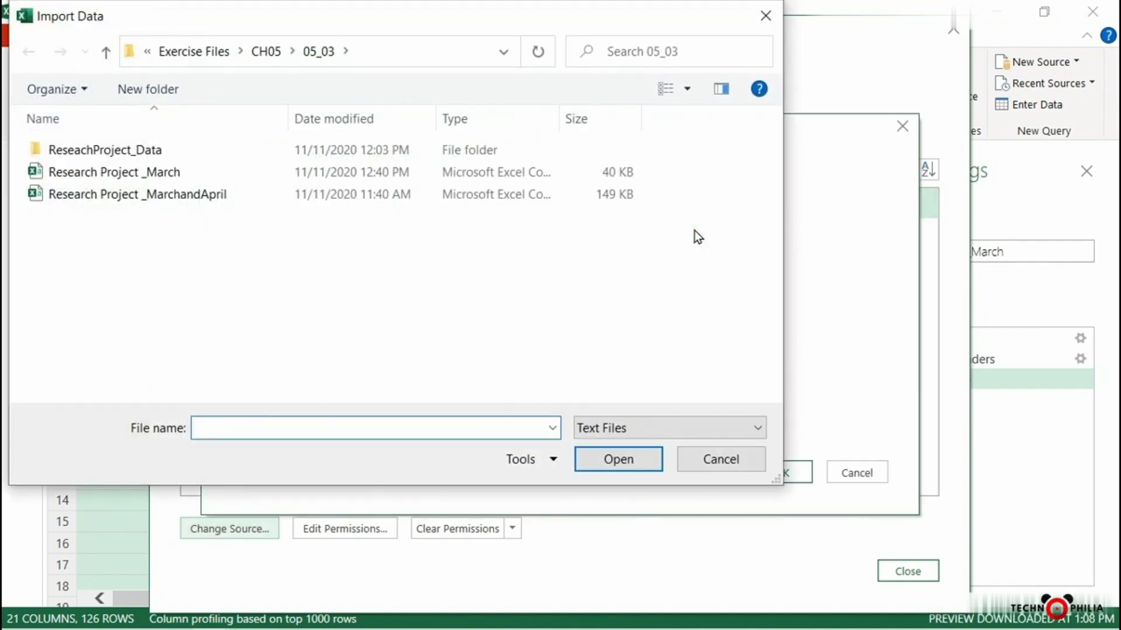
left_click(197, 197)
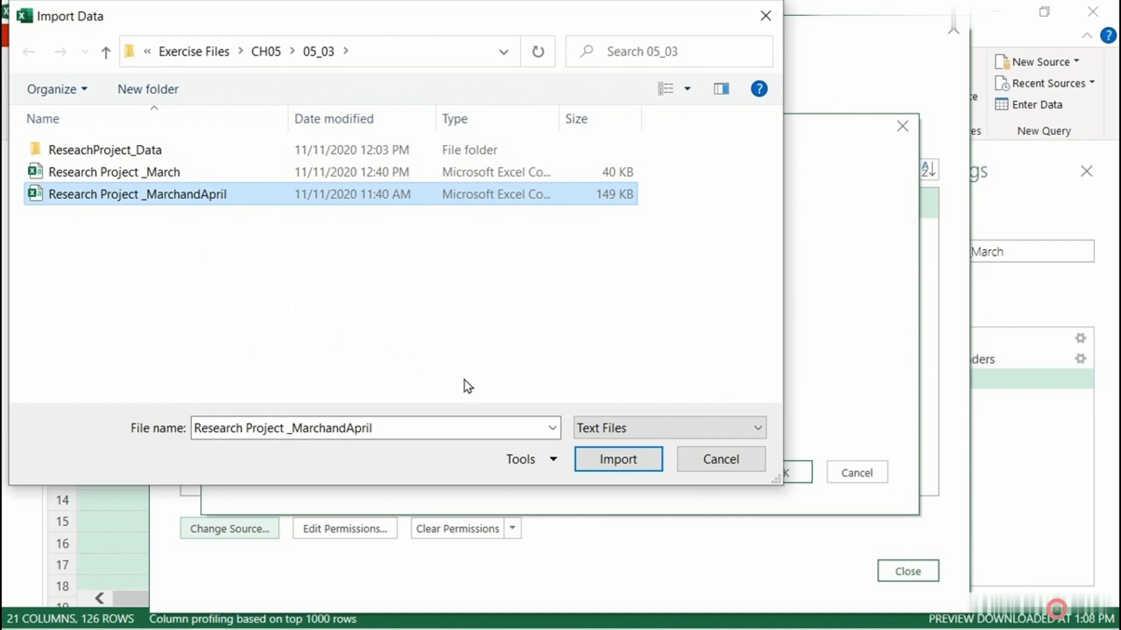
left_click(619, 459)
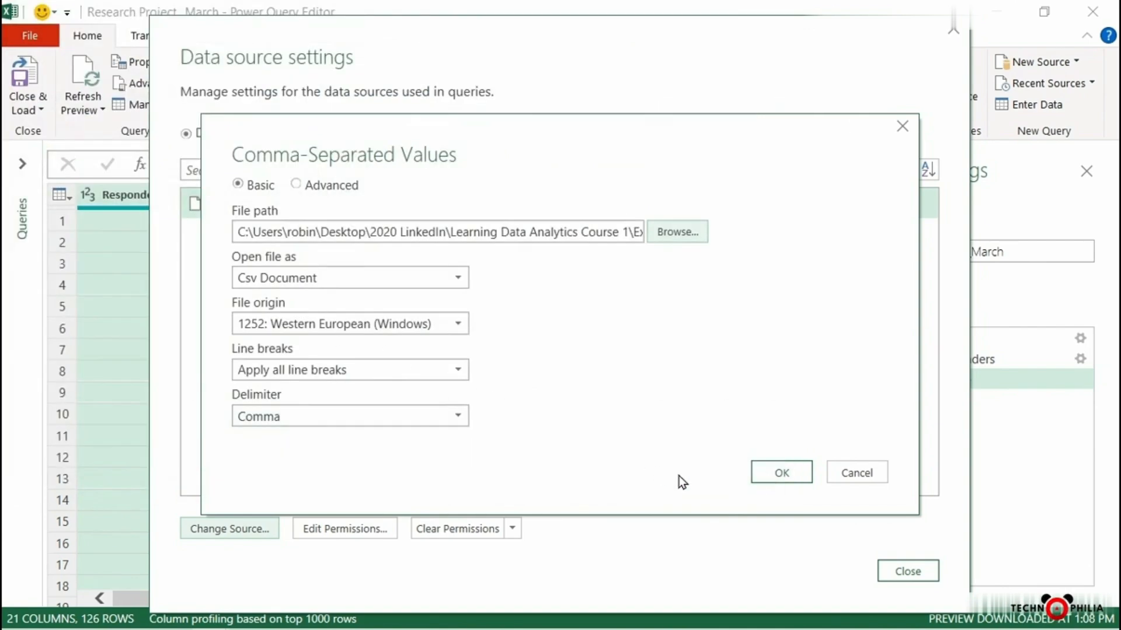
left_click(781, 474)
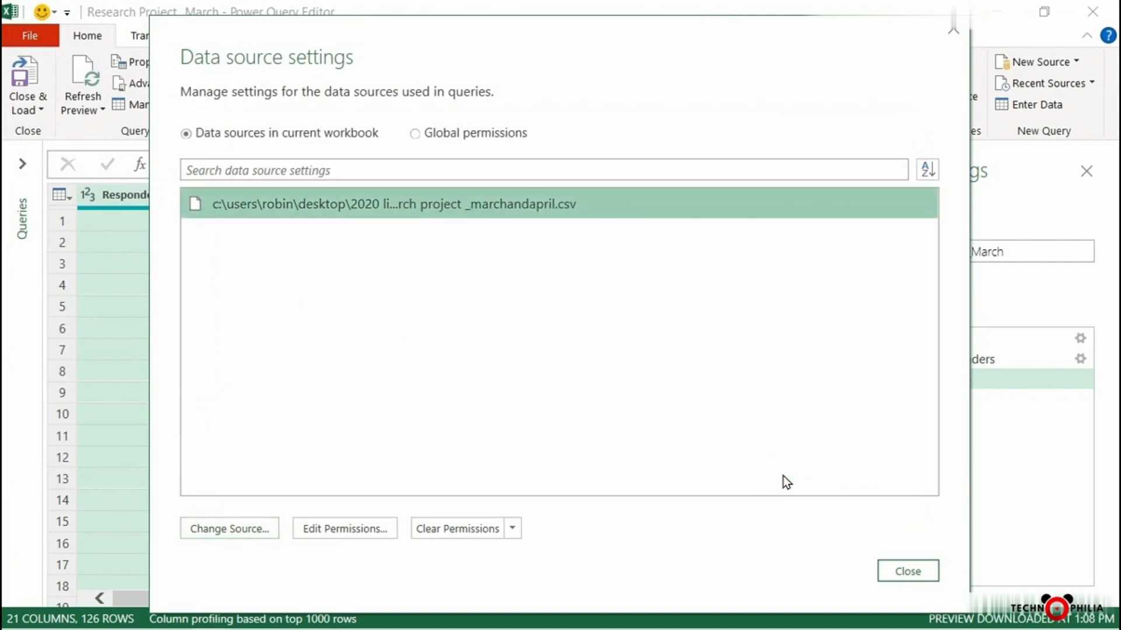
left_click(909, 570)
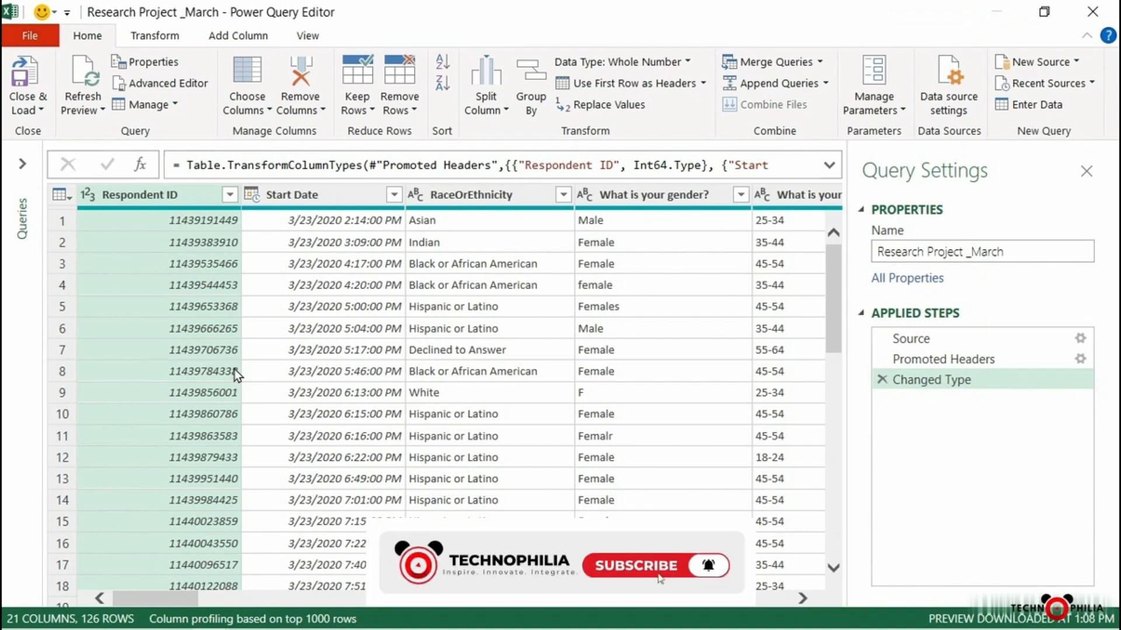
Refresh the query preview and load the updated data back into the workbook
left_click(82, 82)
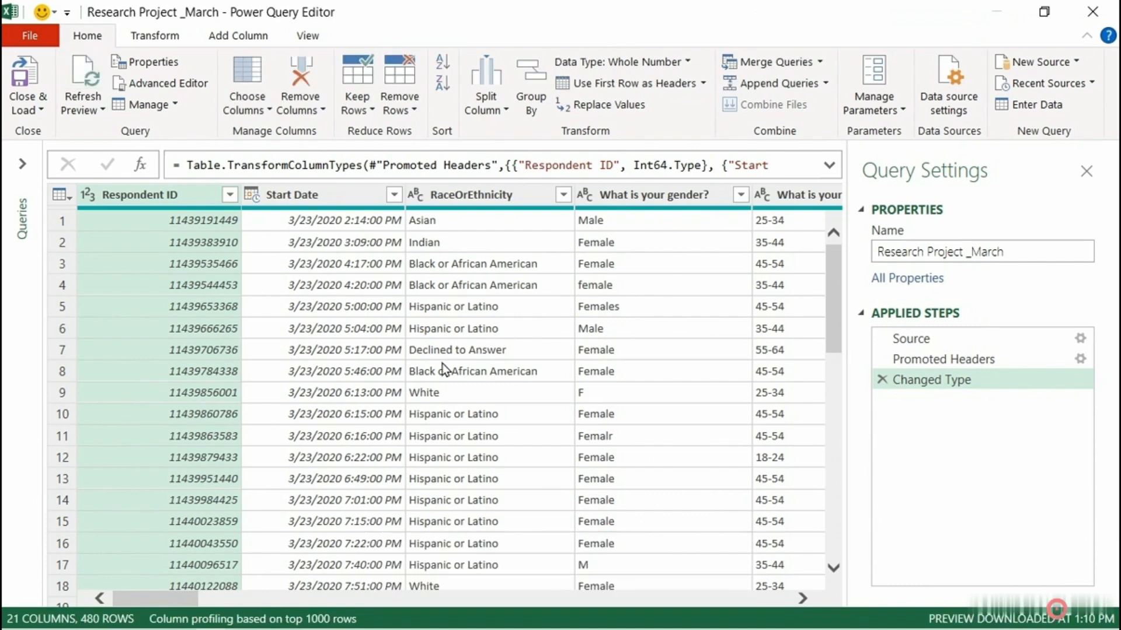
left_click(28, 68)
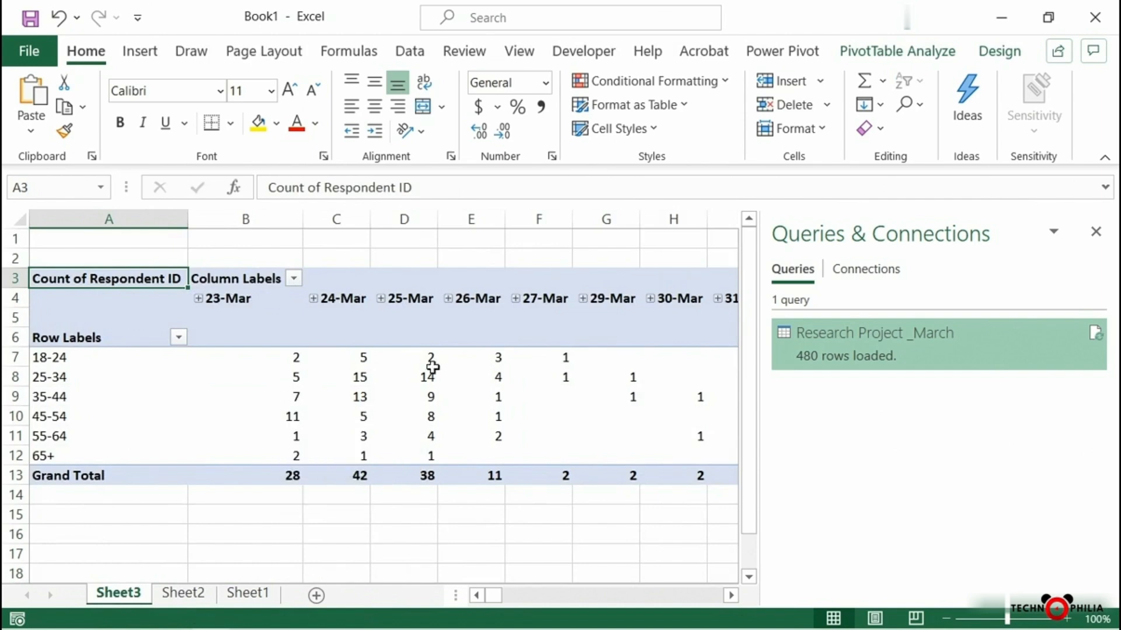
Refresh the PivotTable on Sheet3 with the newly loaded query data
left_click(358, 396)
left_click(855, 54)
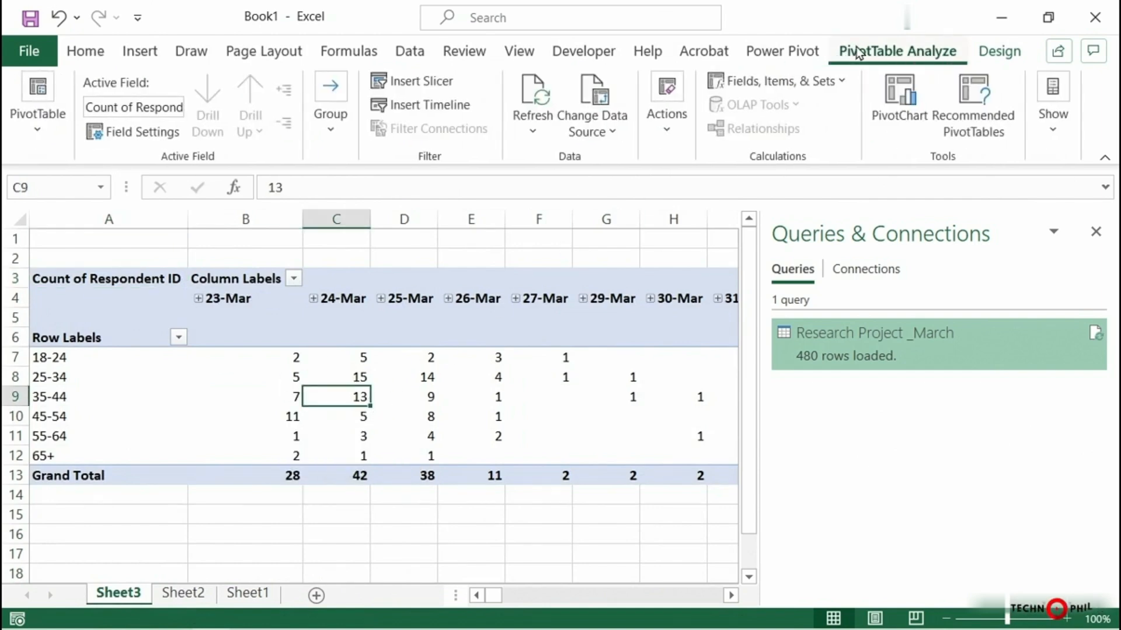
left_click(533, 91)
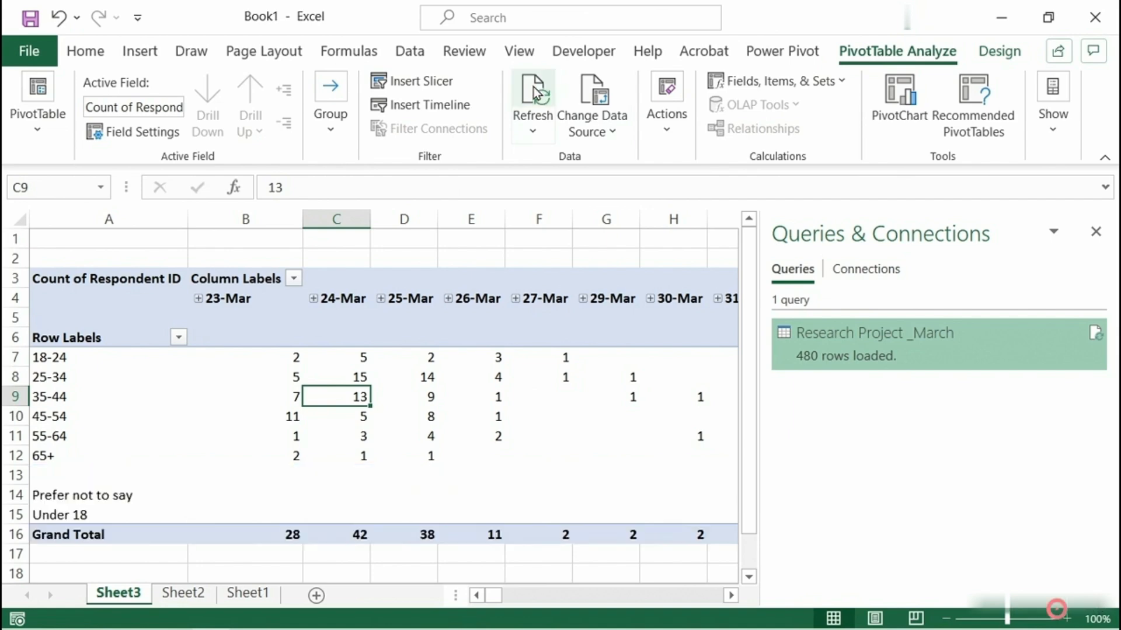
Close the Queries & Connections pane and select the PivotTable's April date headings from 1-Apr to 6-Apr
left_click(1096, 236)
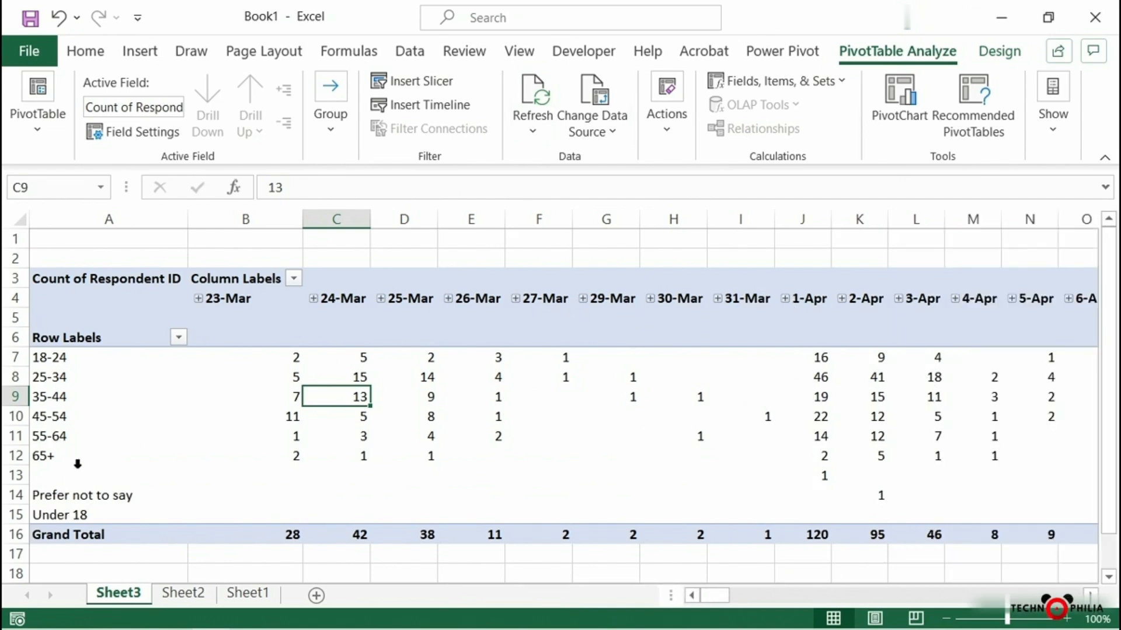
left_click(809, 298)
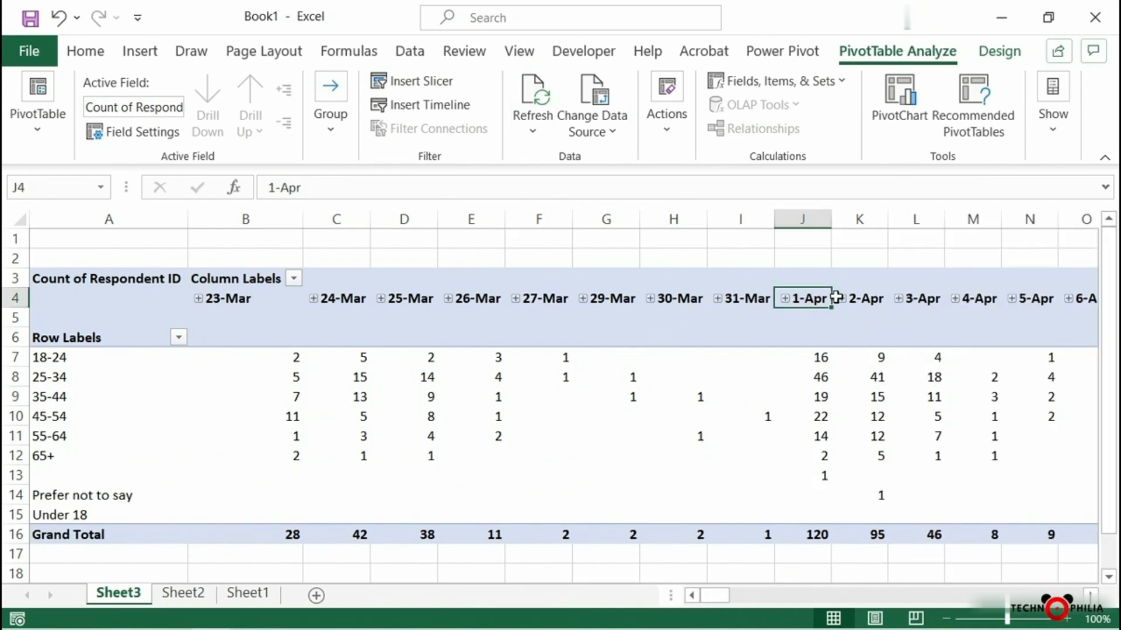
left_click_drag(836, 298, 1086, 298)
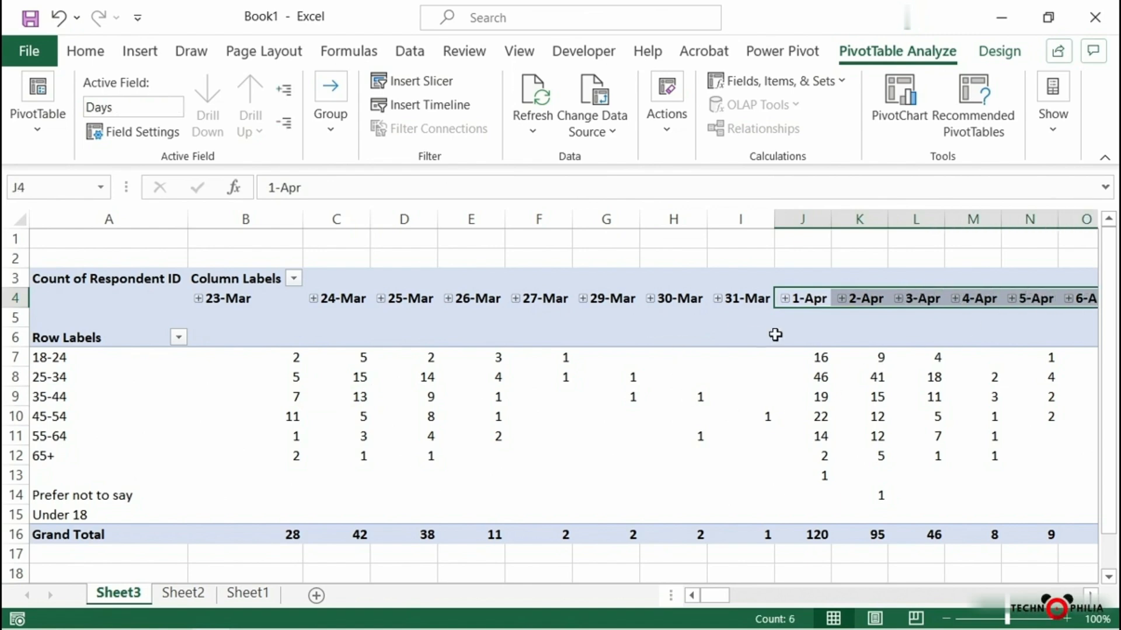
Select the PivotTable's 23-Mar heading and create a new blank workbook
left_click(245, 298)
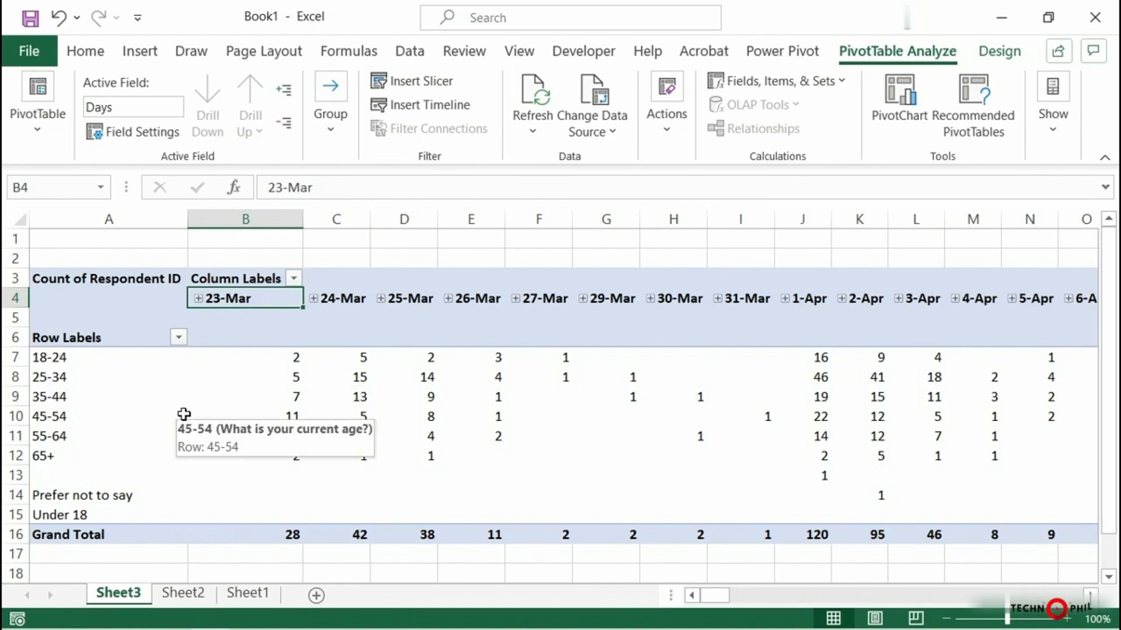
left_click(29, 51)
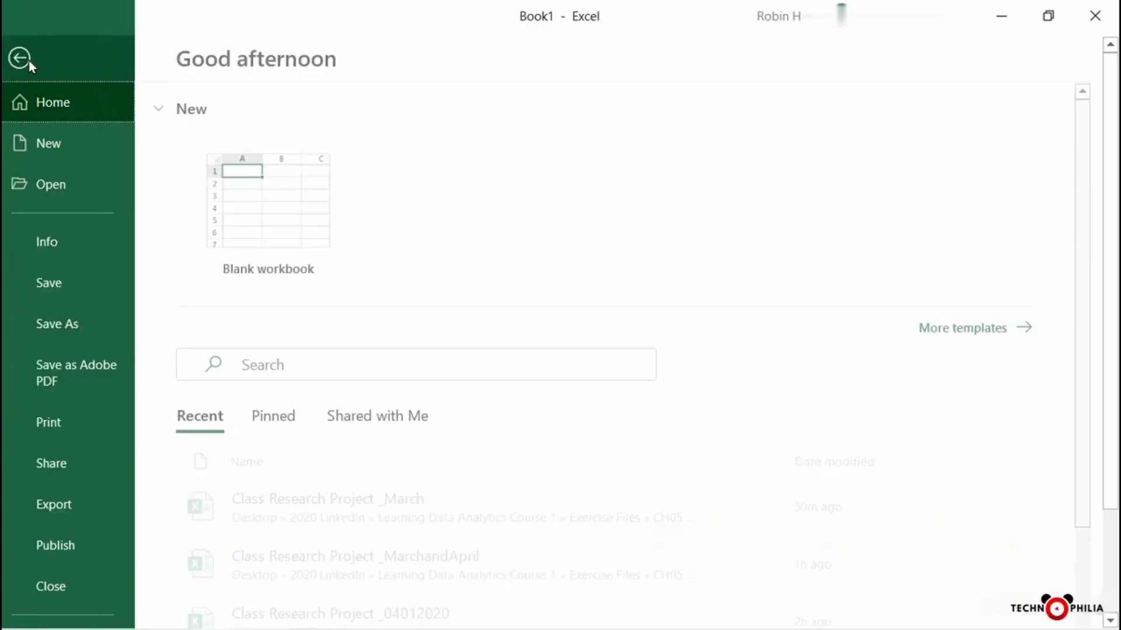
left_click(281, 186)
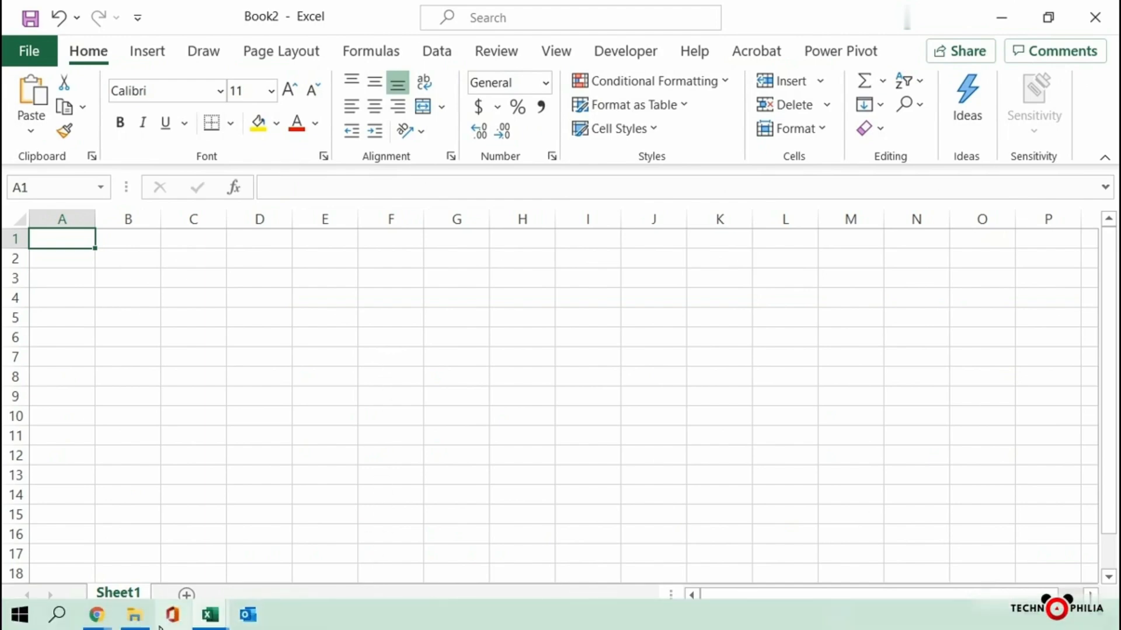
Switch to File Explorer, examine the CSV files inside the ReseachProject_Data folder, and return to the blank Book2 workbook in Excel
left_click(146, 617)
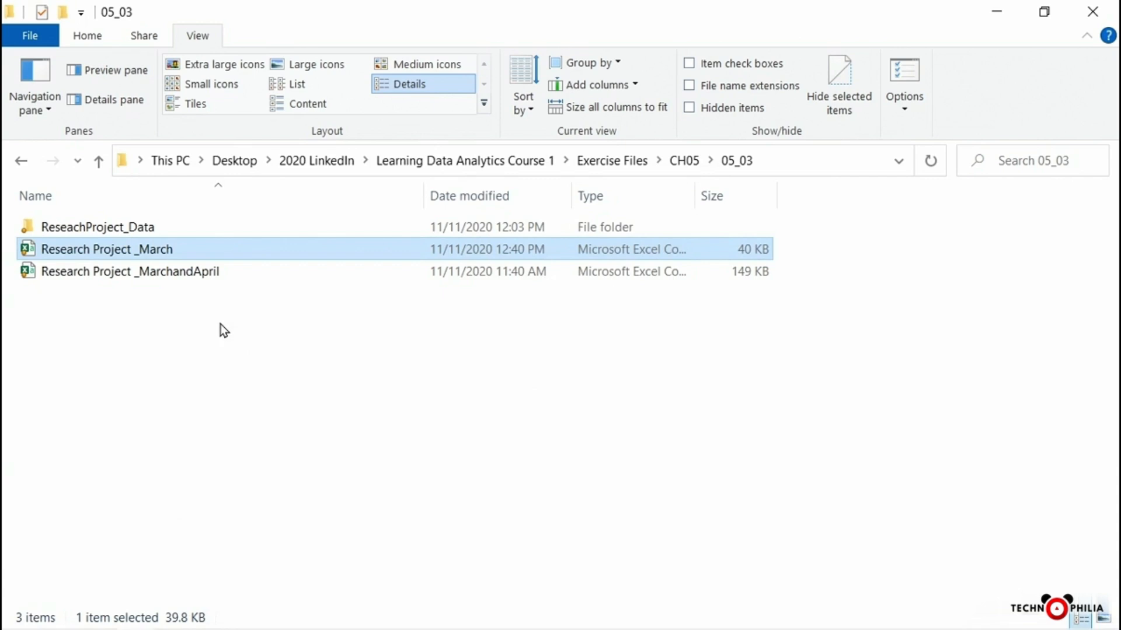
double_click(166, 227)
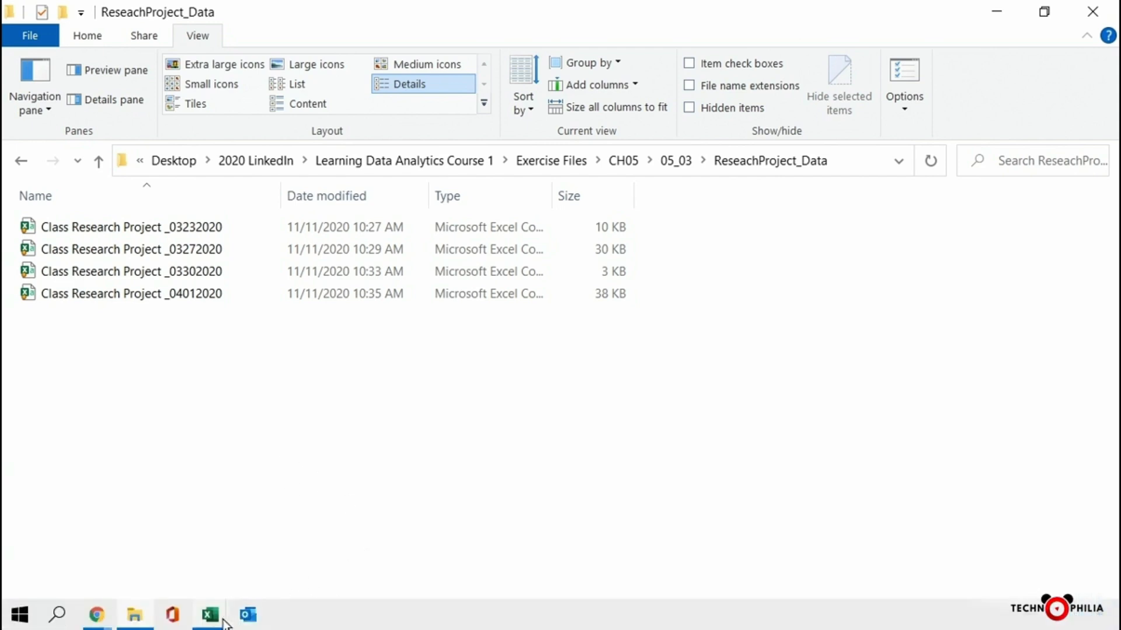
mouse_move(212, 623)
left_click(307, 528)
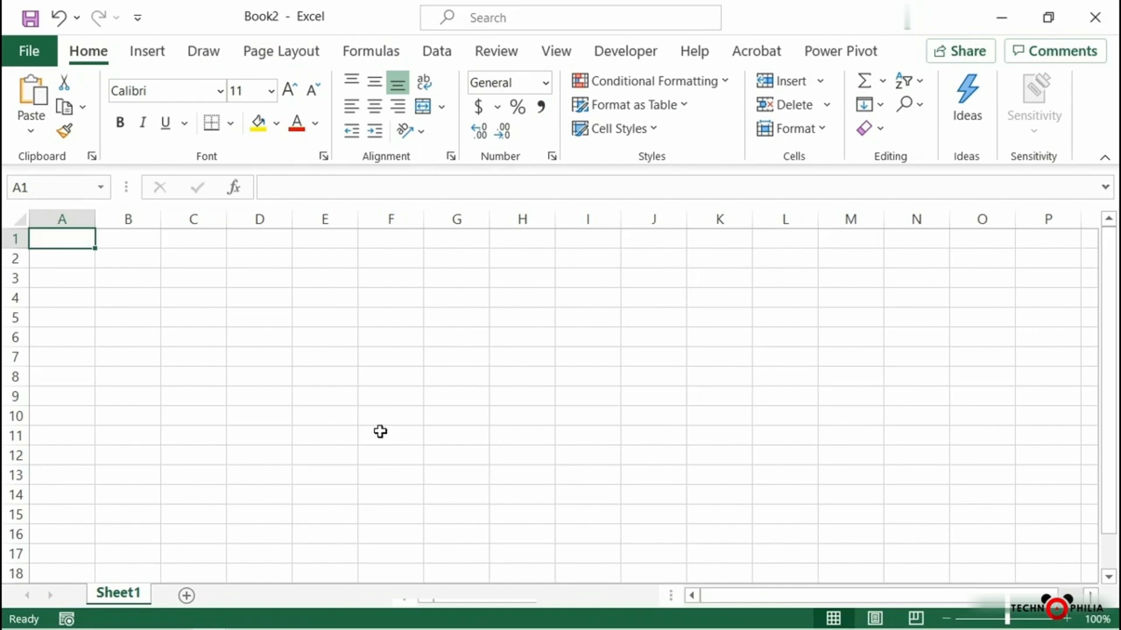
Start a data import from a folder, using the ReseachProject_Data folder under Exercise Files\CH05\05_03 as the source
left_click(440, 55)
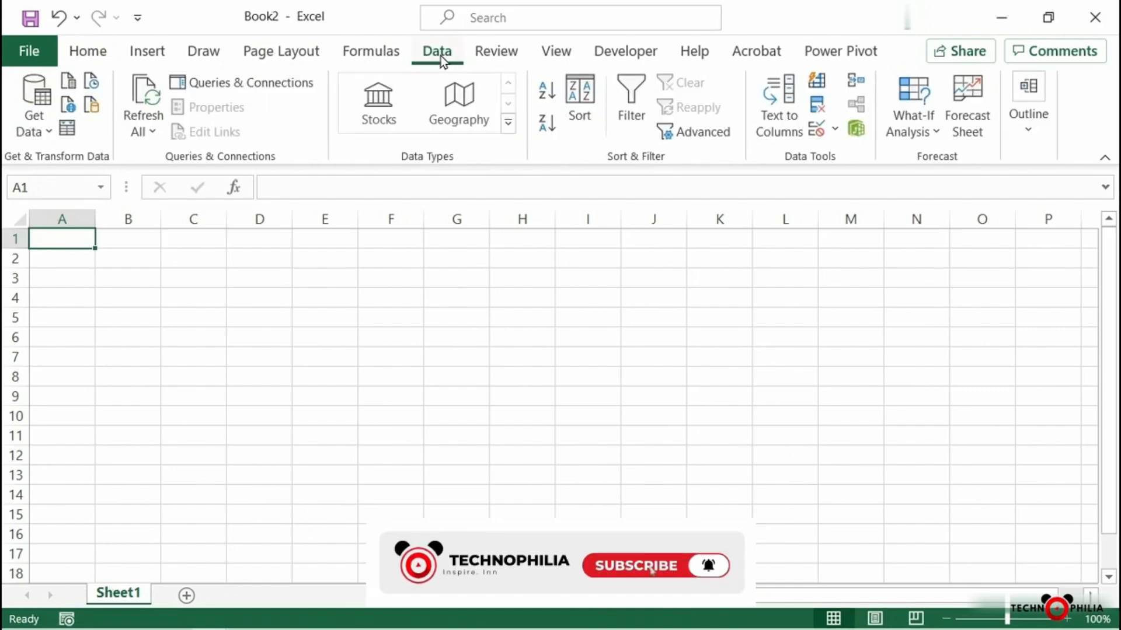
left_click(39, 129)
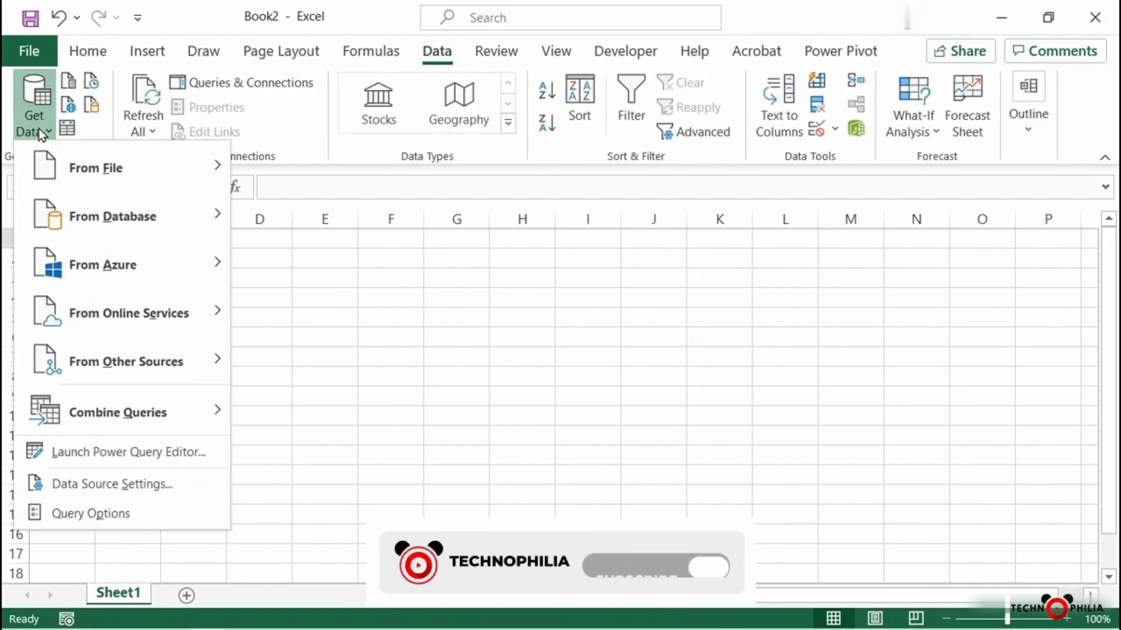
mouse_move(142, 159)
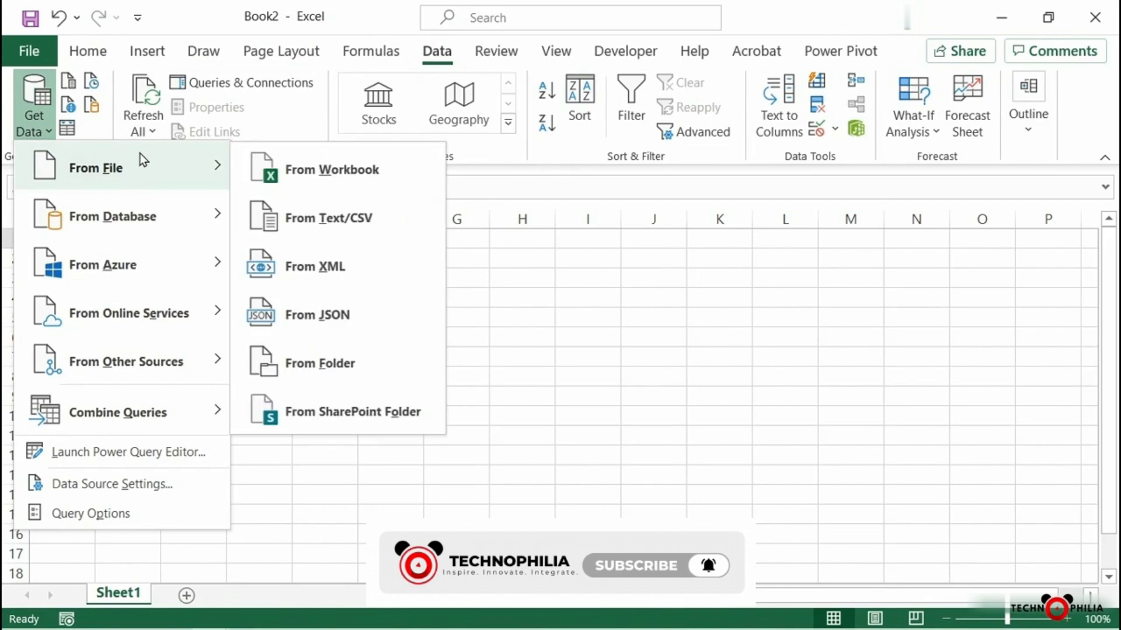
left_click(328, 366)
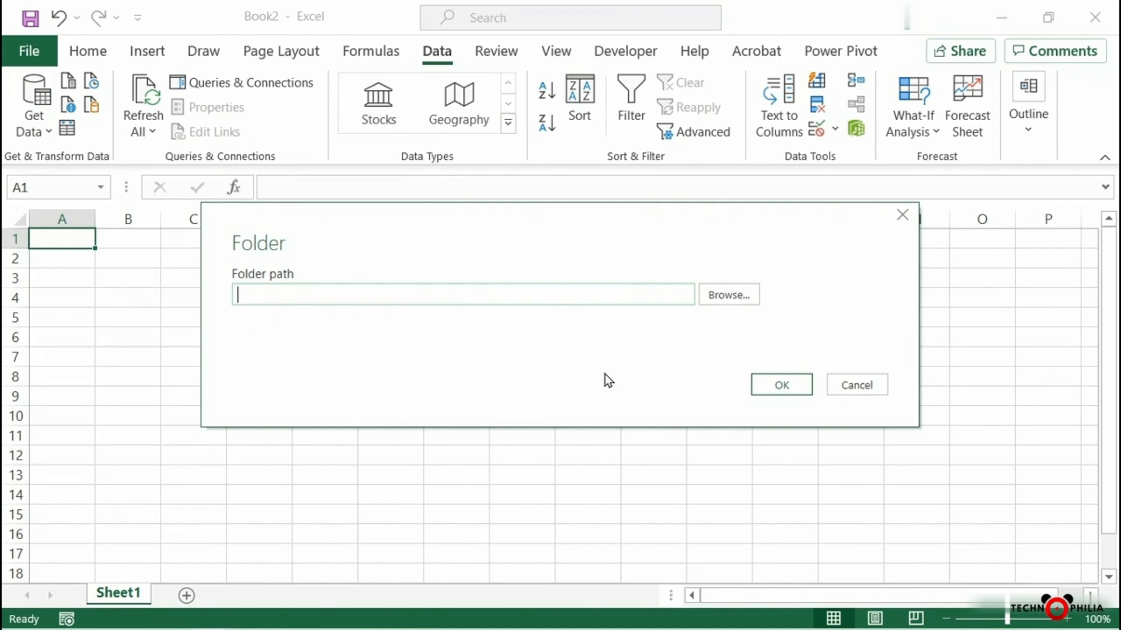
left_click(733, 294)
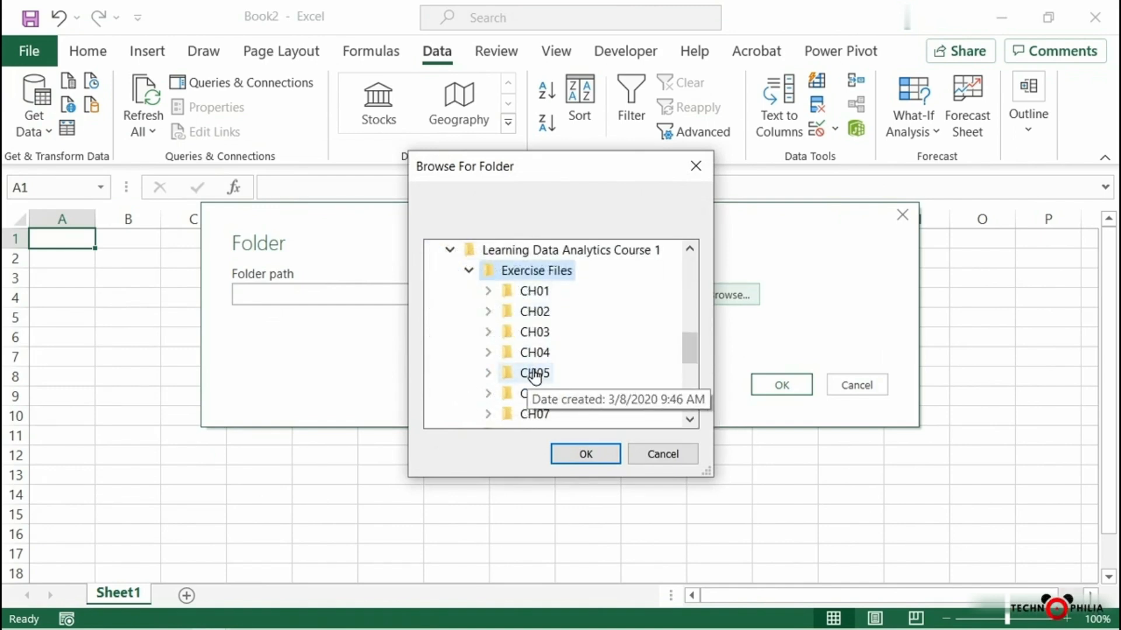
double_click(534, 374)
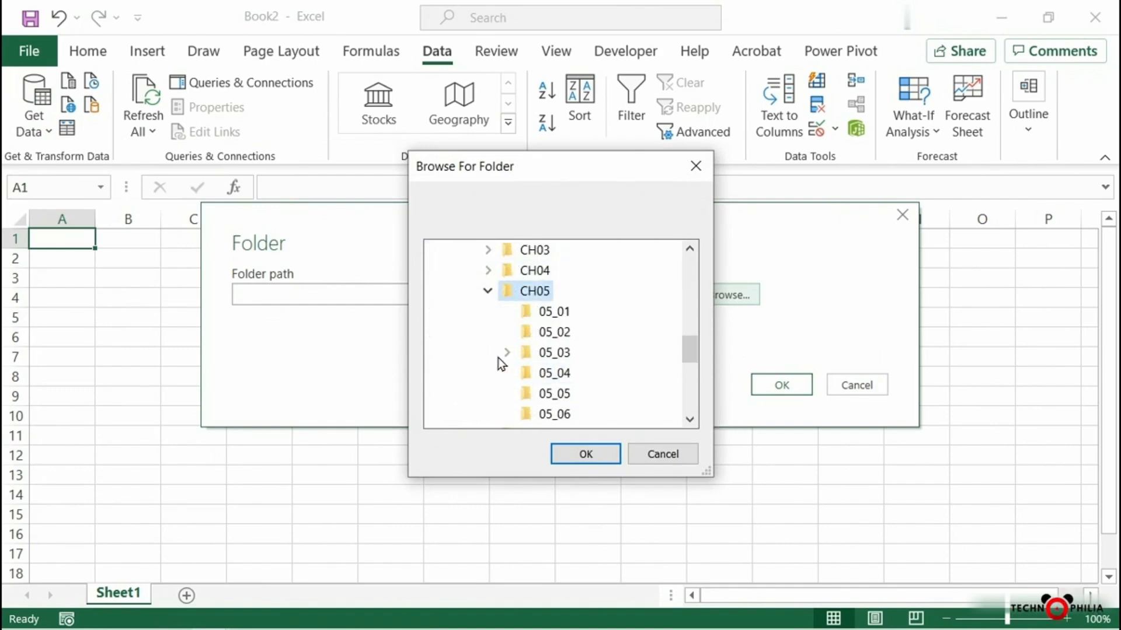
double_click(560, 355)
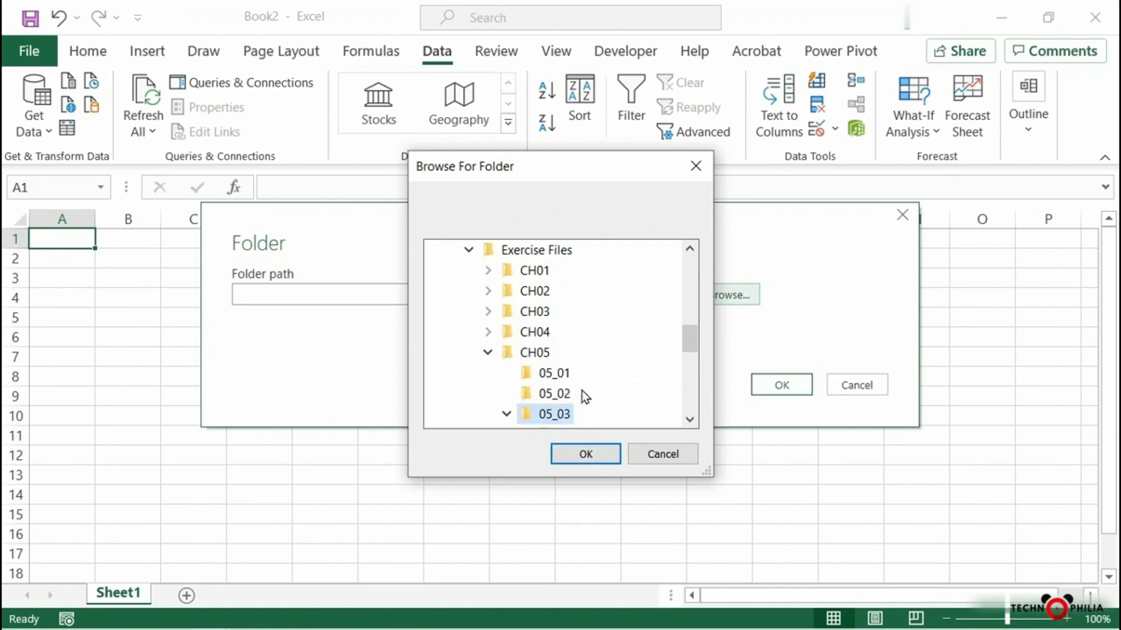
scroll(587, 396, "down", 1)
left_click(592, 372)
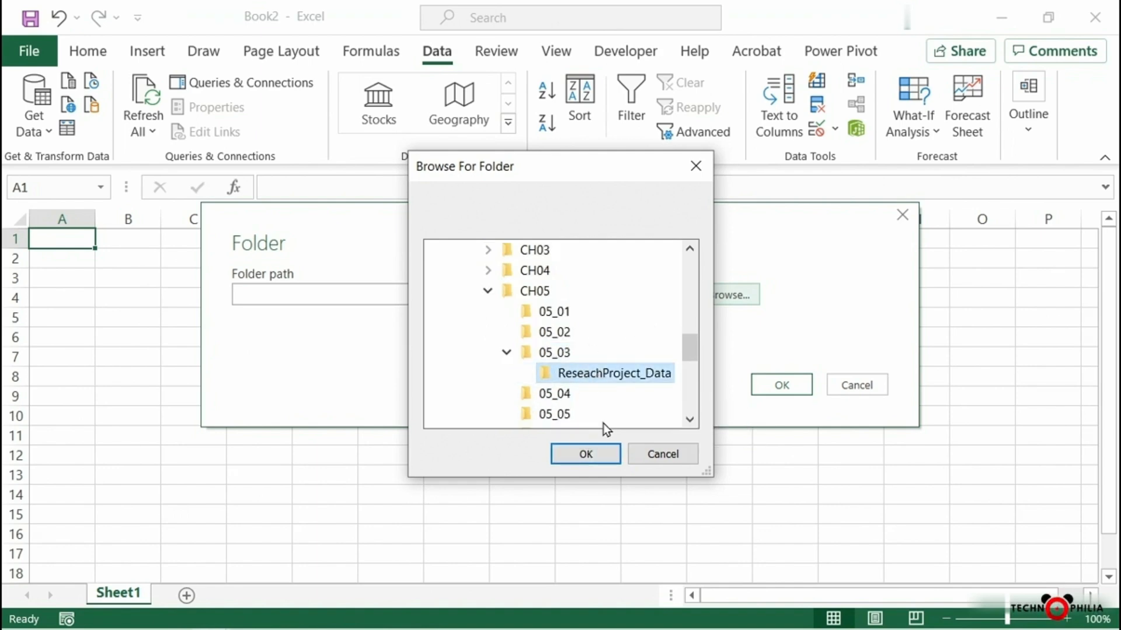
left_click(590, 455)
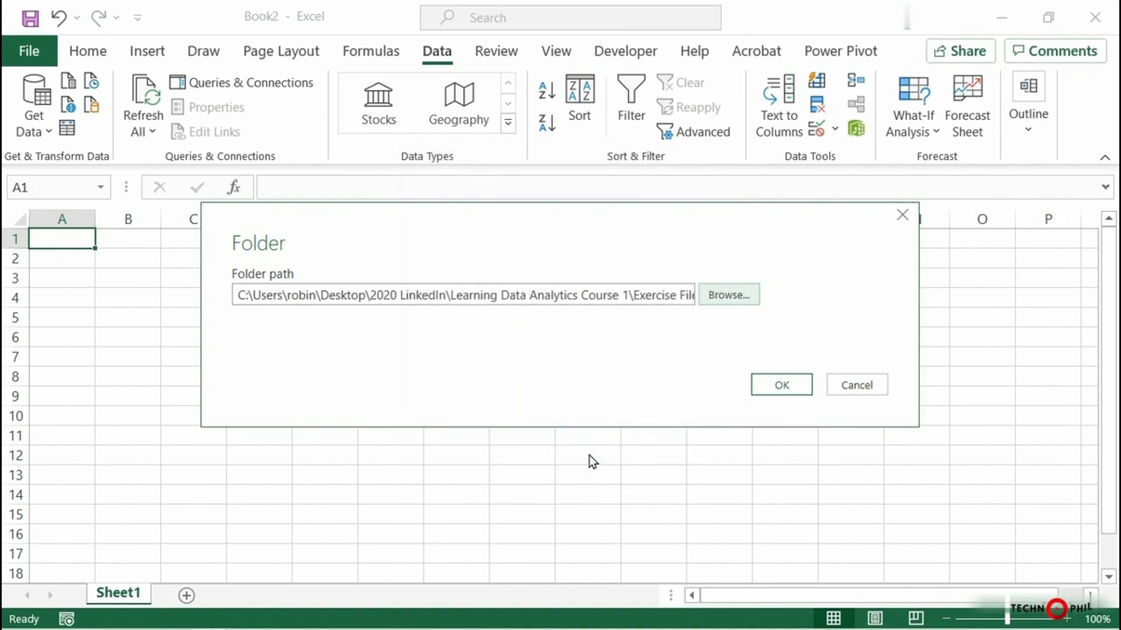
left_click(781, 385)
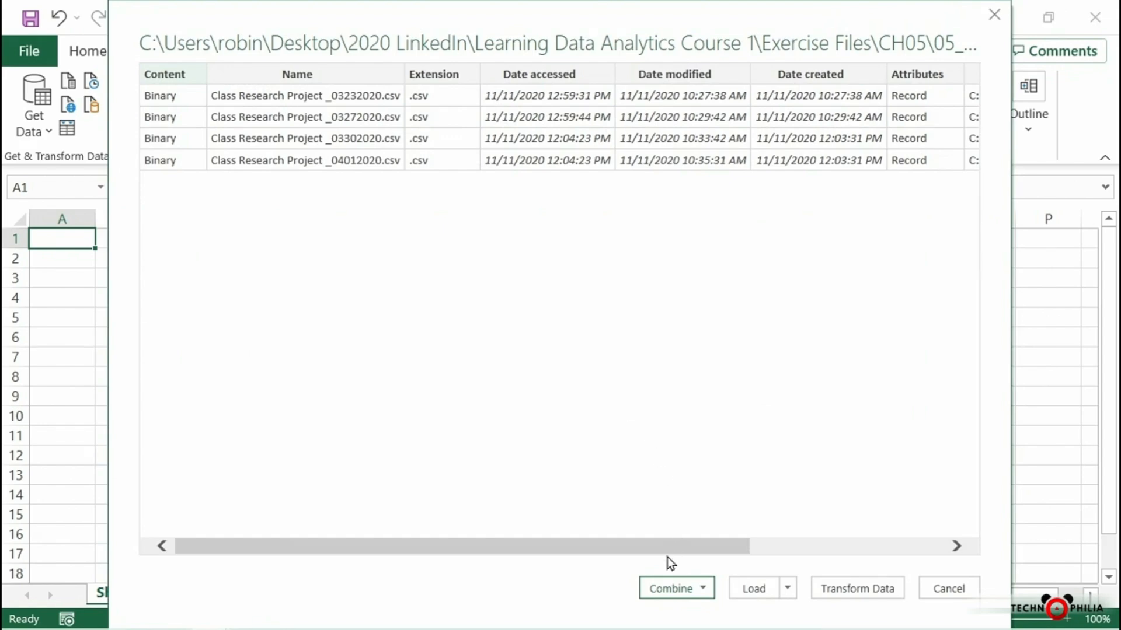
Combine and load the folder's CSV files, using the first file as the sample and comma as the delimiter
left_click(679, 591)
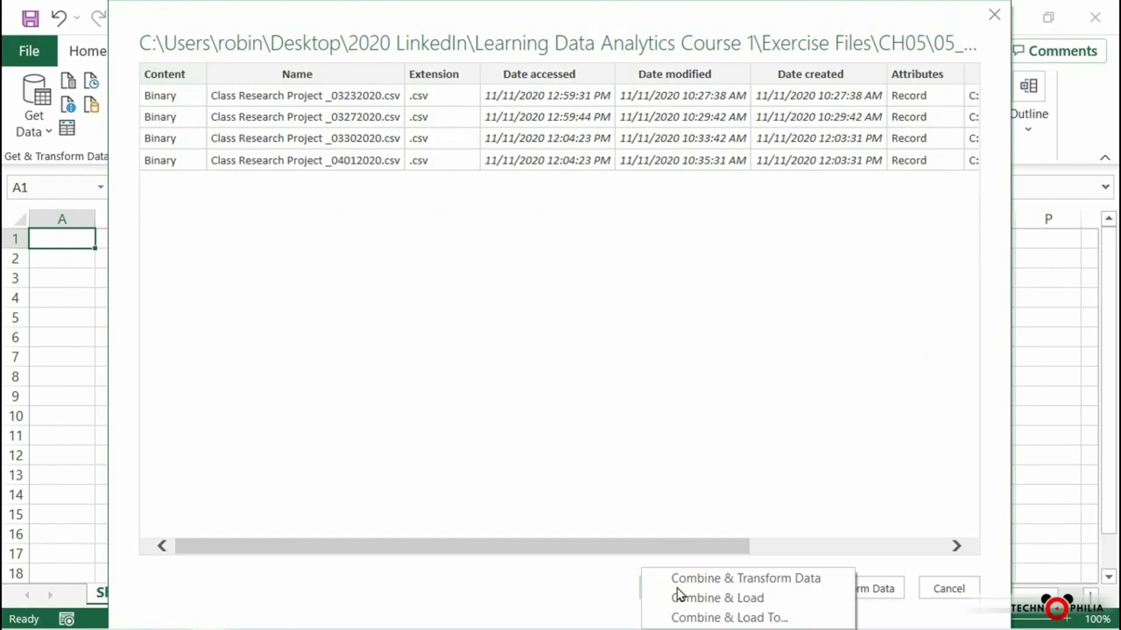
left_click(707, 598)
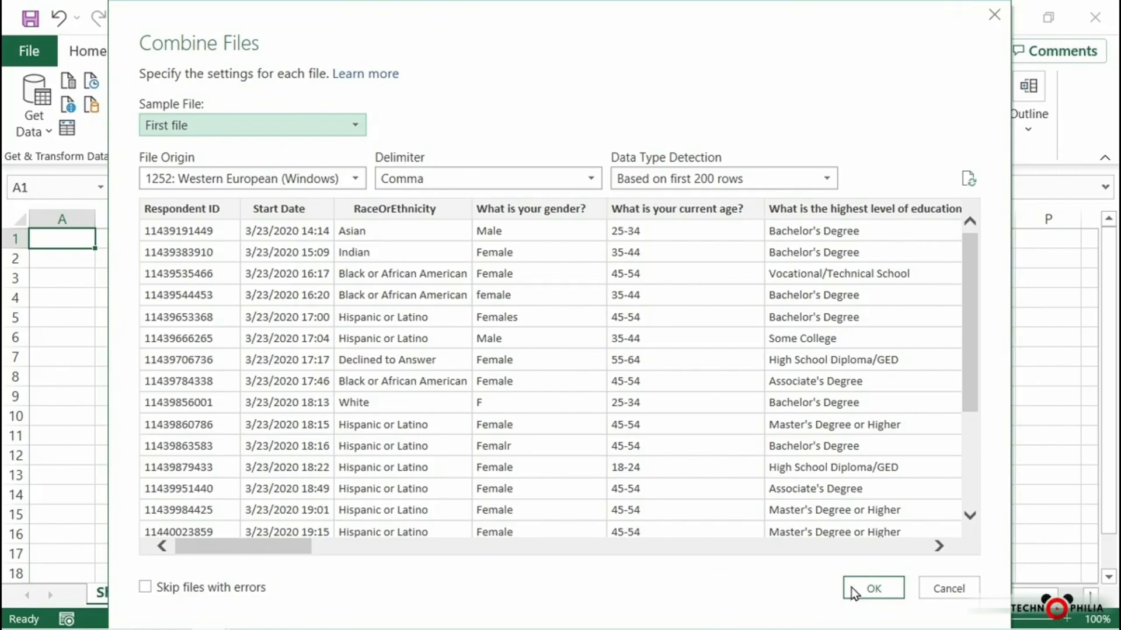
left_click(873, 589)
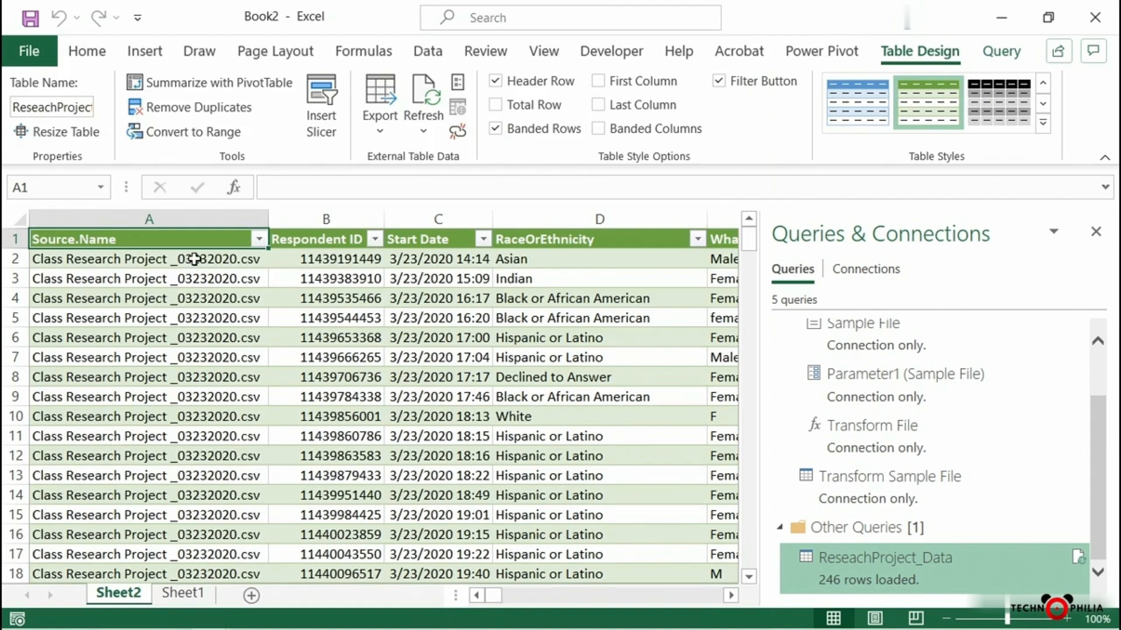
Examine the Source.Name column's filter list for the combined source files, and close it without filtering
left_click(194, 259)
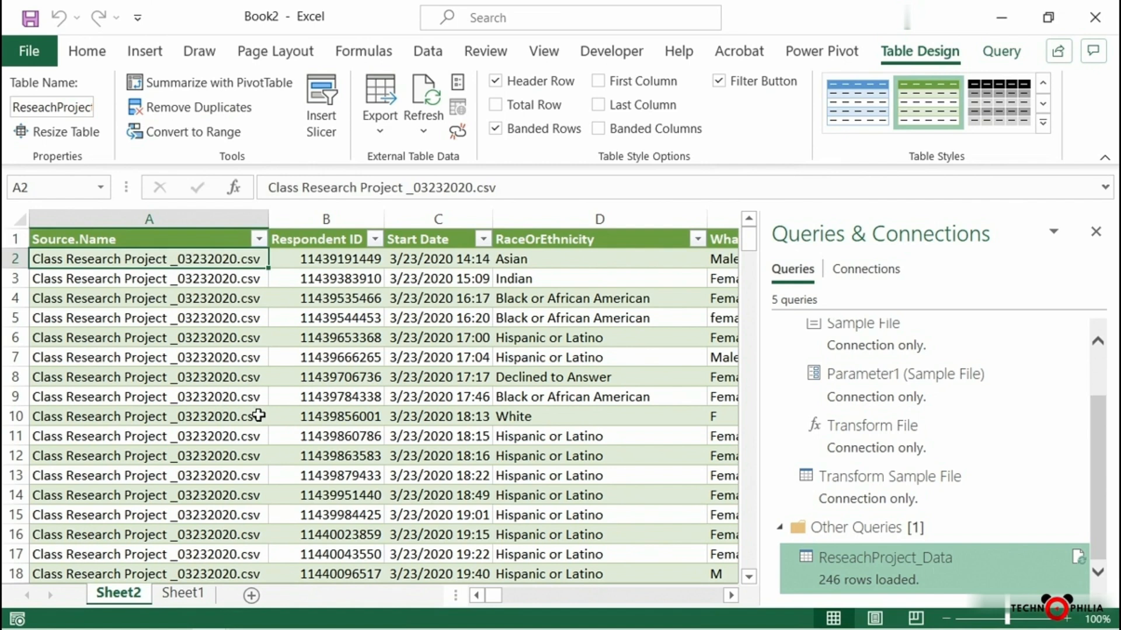
left_click(259, 241)
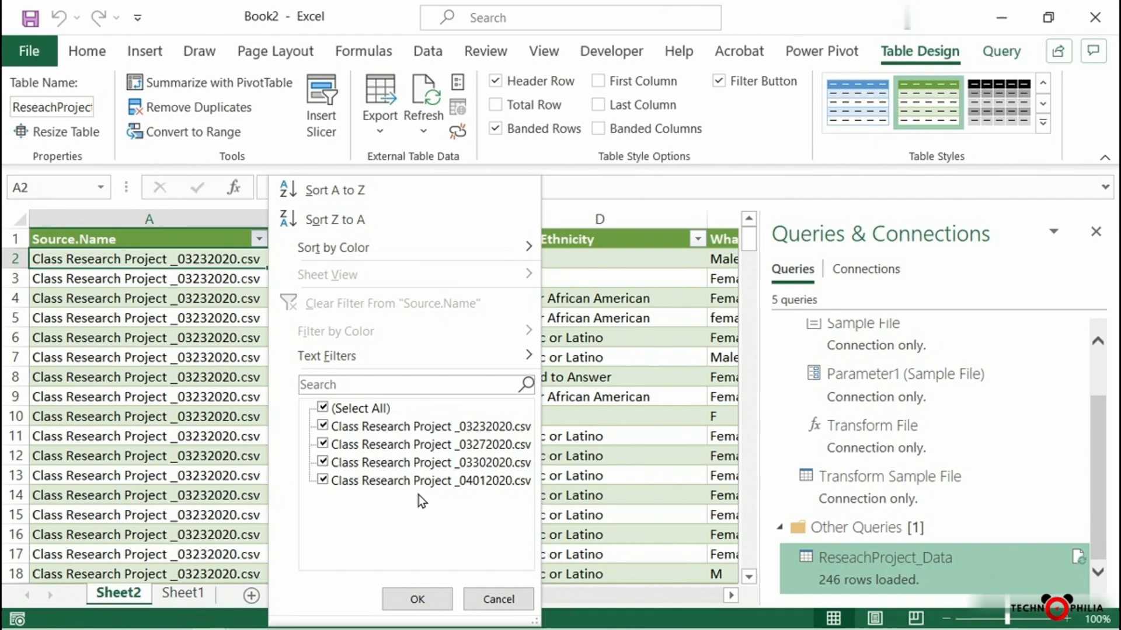
left_click(181, 377)
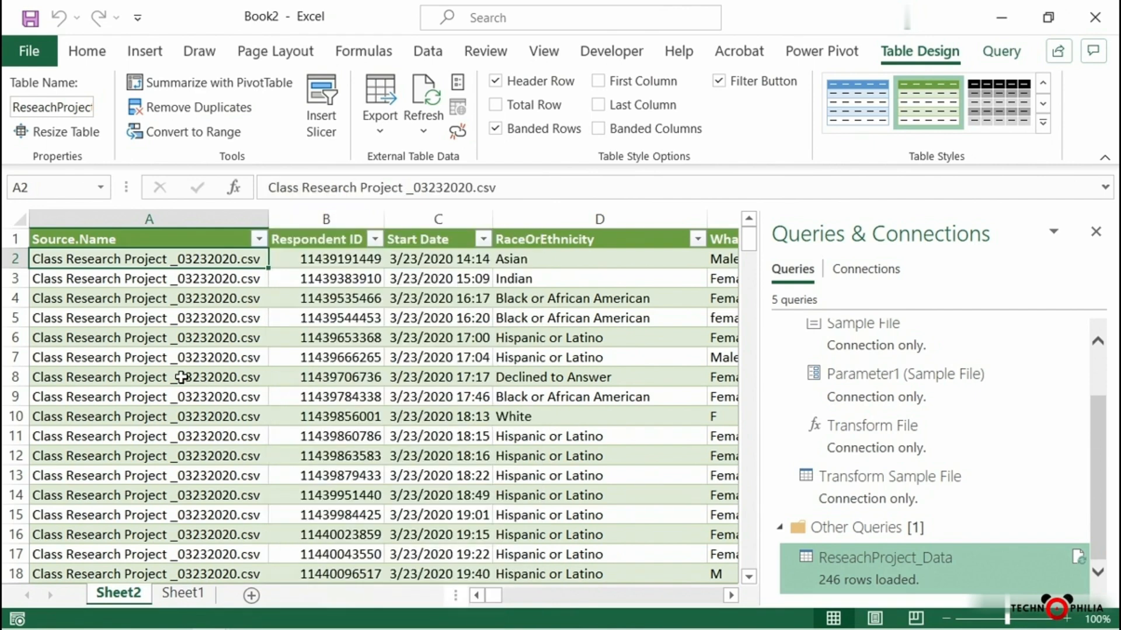
left_click(181, 377)
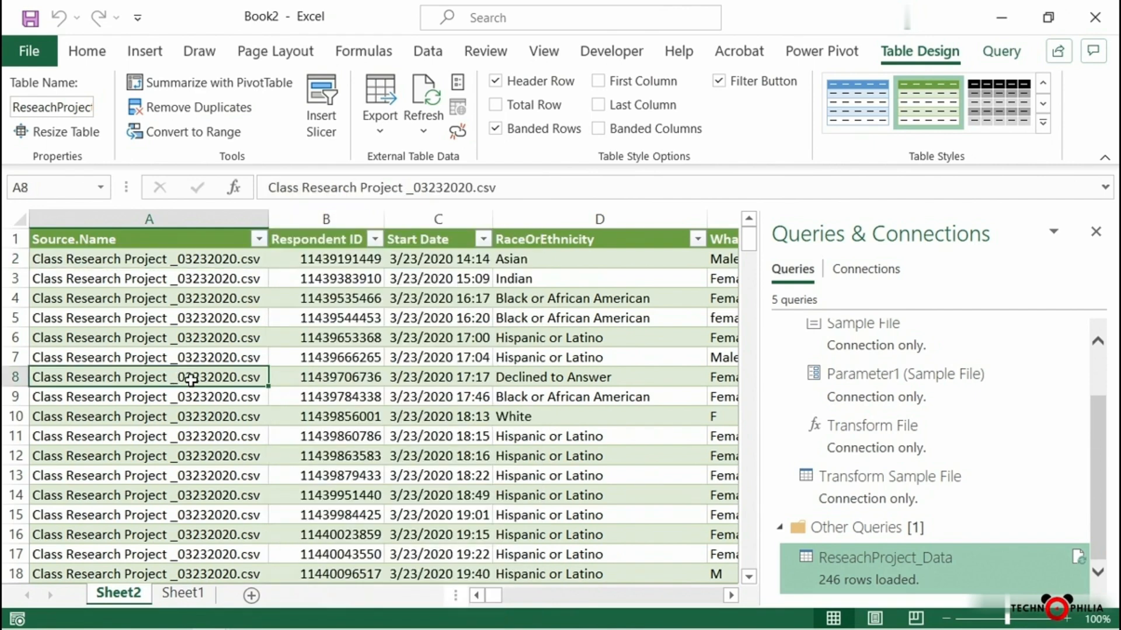